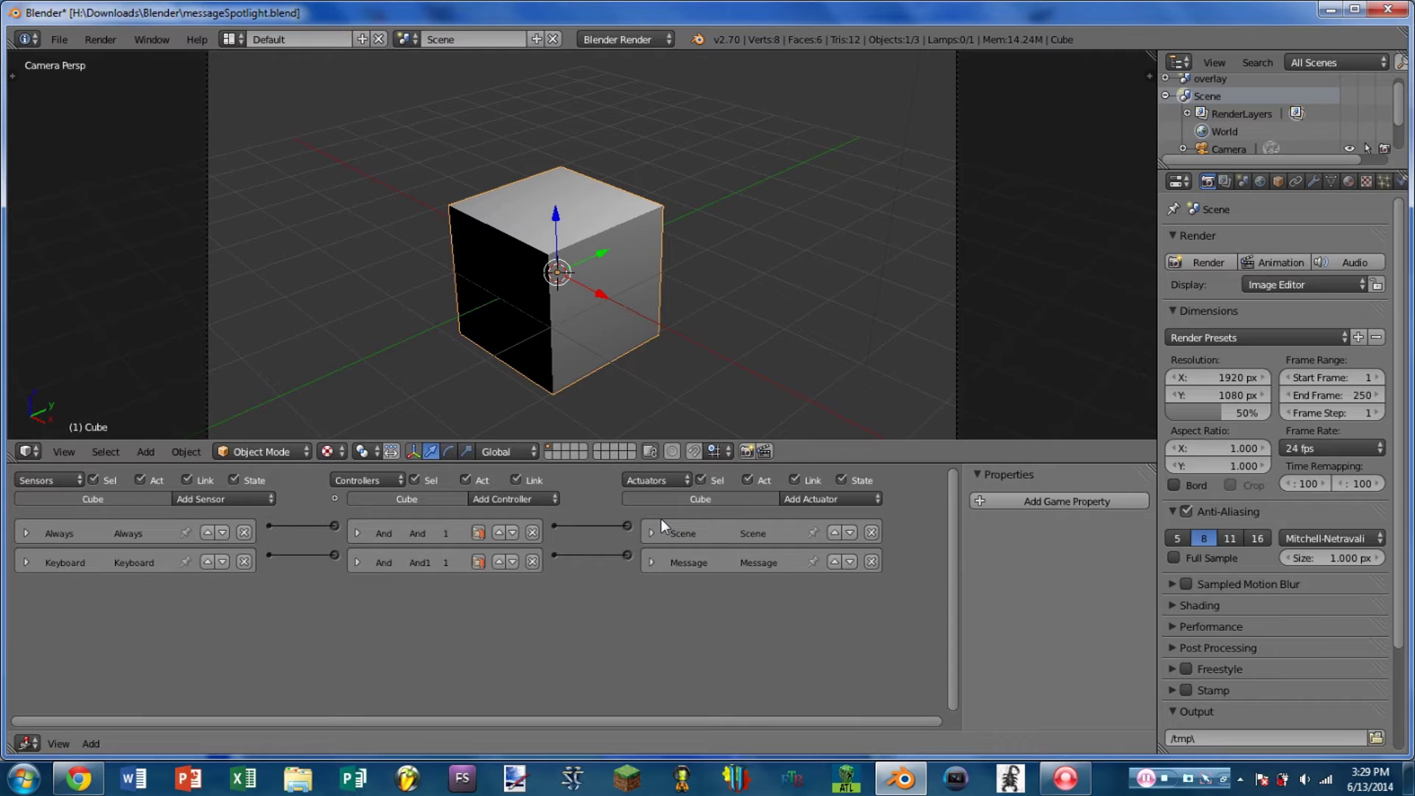
- Expand the cube's Keyboard sensor, then view the overlay scene's Suzanne logic and return to the main Scene
{"action": "left_click", "coordinate": [26, 563]}
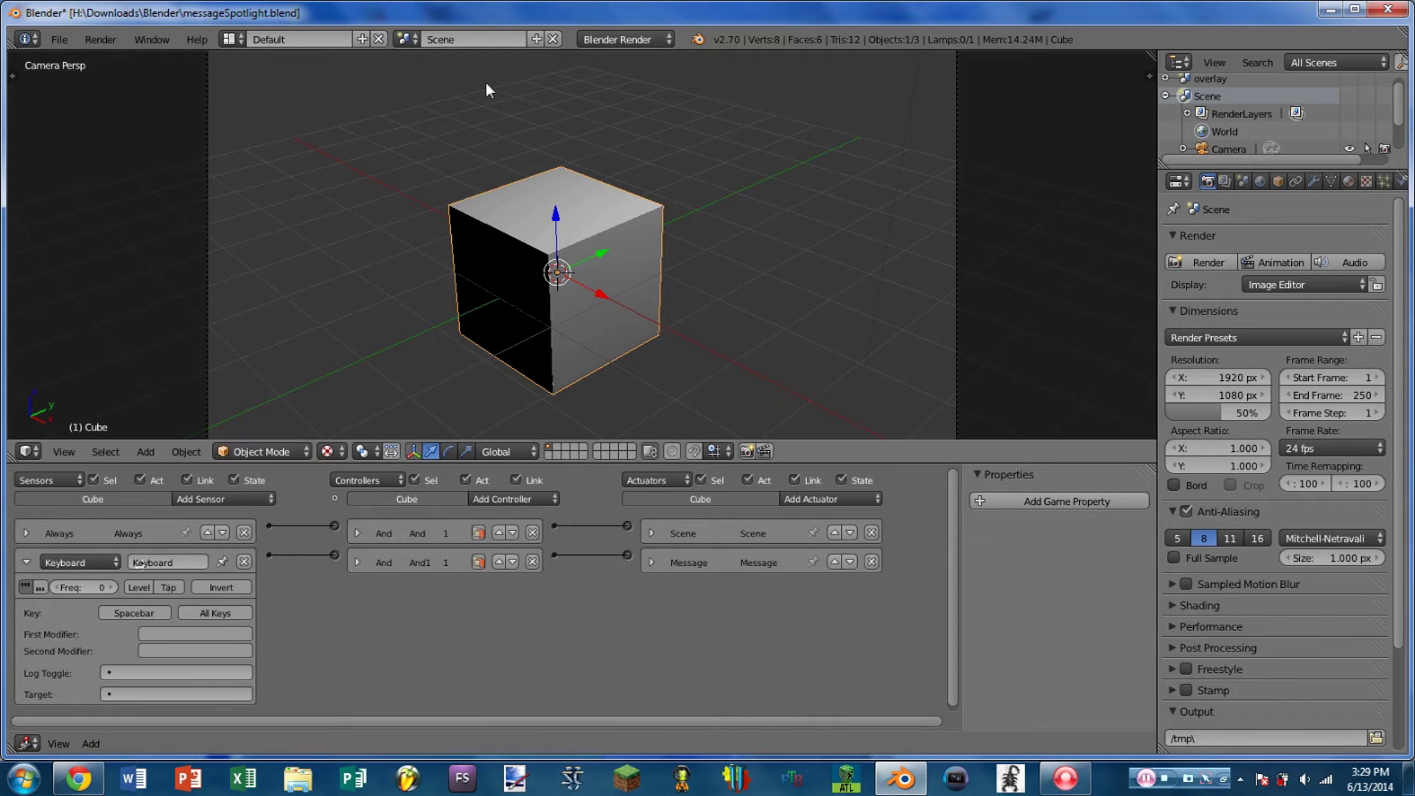
{"action": "left_click", "coordinate": [406, 39]}
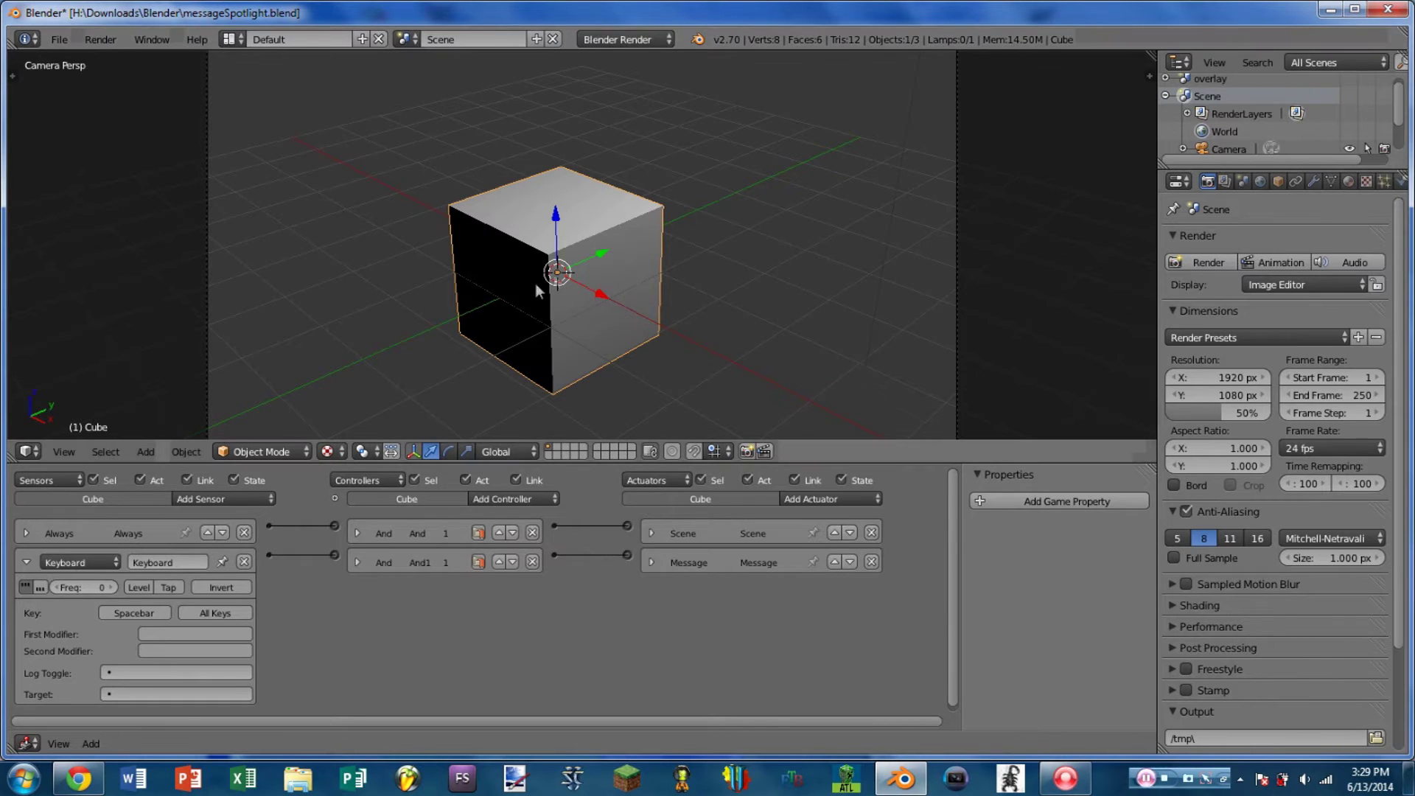
{"action": "left_click", "coordinate": [405, 39]}
{"action": "left_click", "coordinate": [425, 67]}
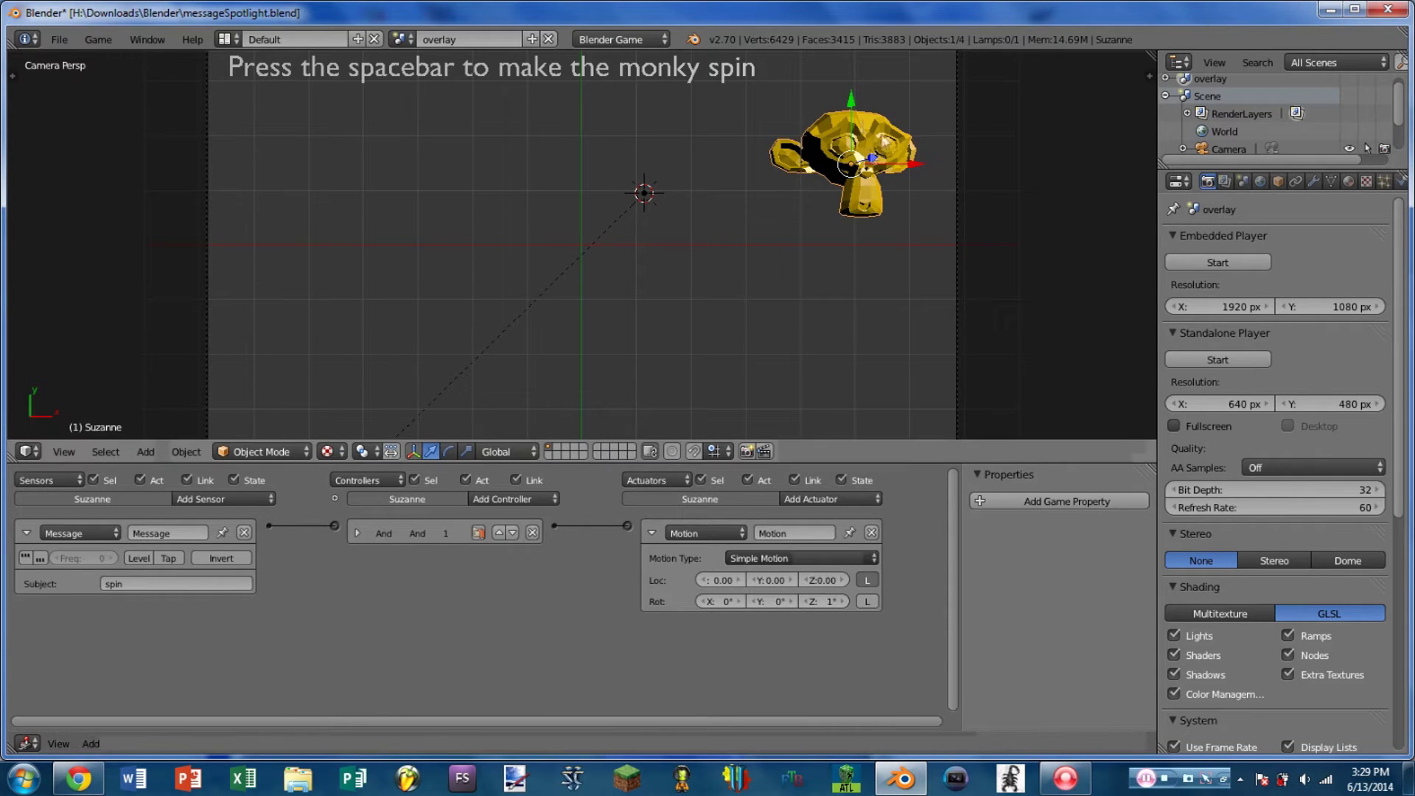
{"action": "left_click", "coordinate": [405, 39]}
{"action": "left_click", "coordinate": [424, 85]}
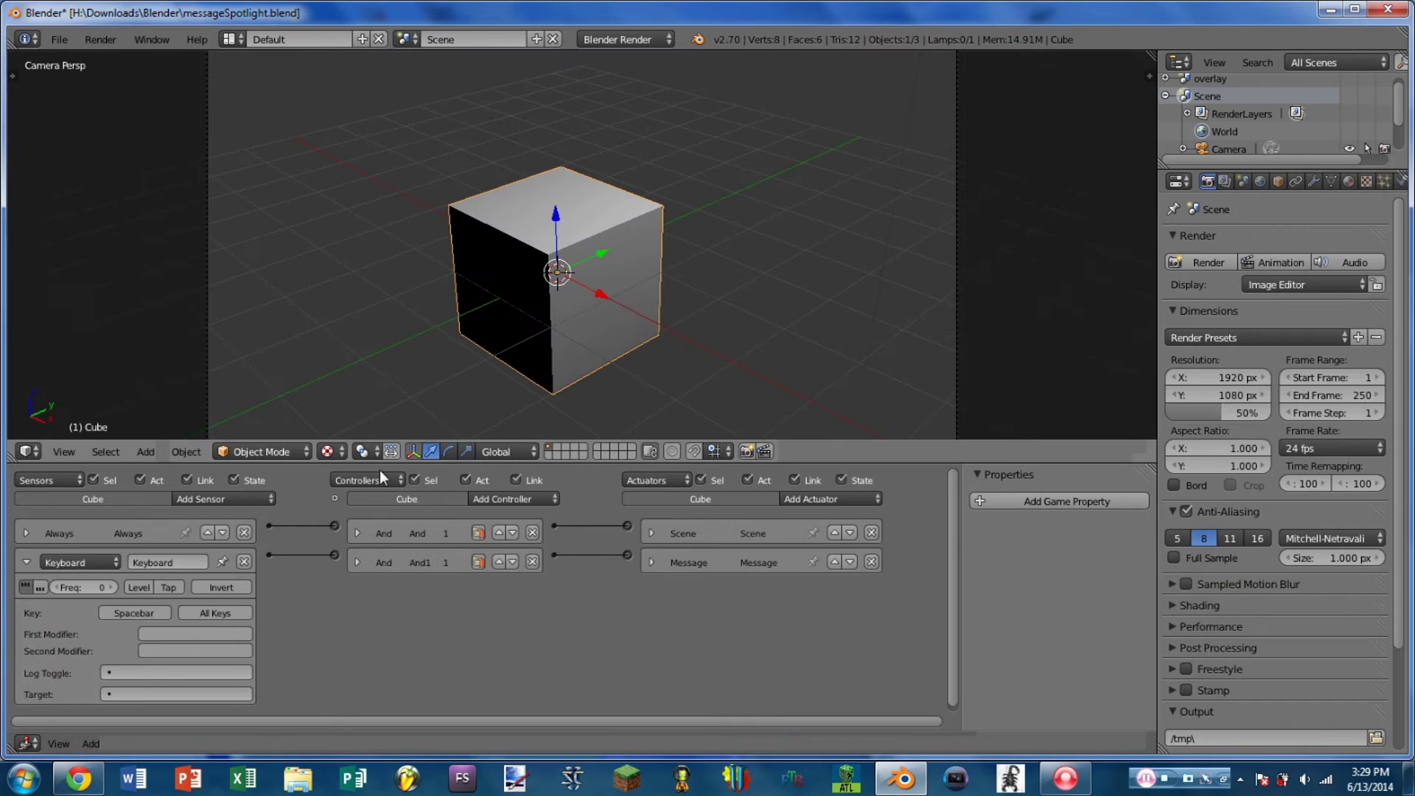
- Inspect the settings of the cube's Scene and Message actuators, leaving its logic bricks collapsed
{"action": "left_click", "coordinate": [651, 534]}
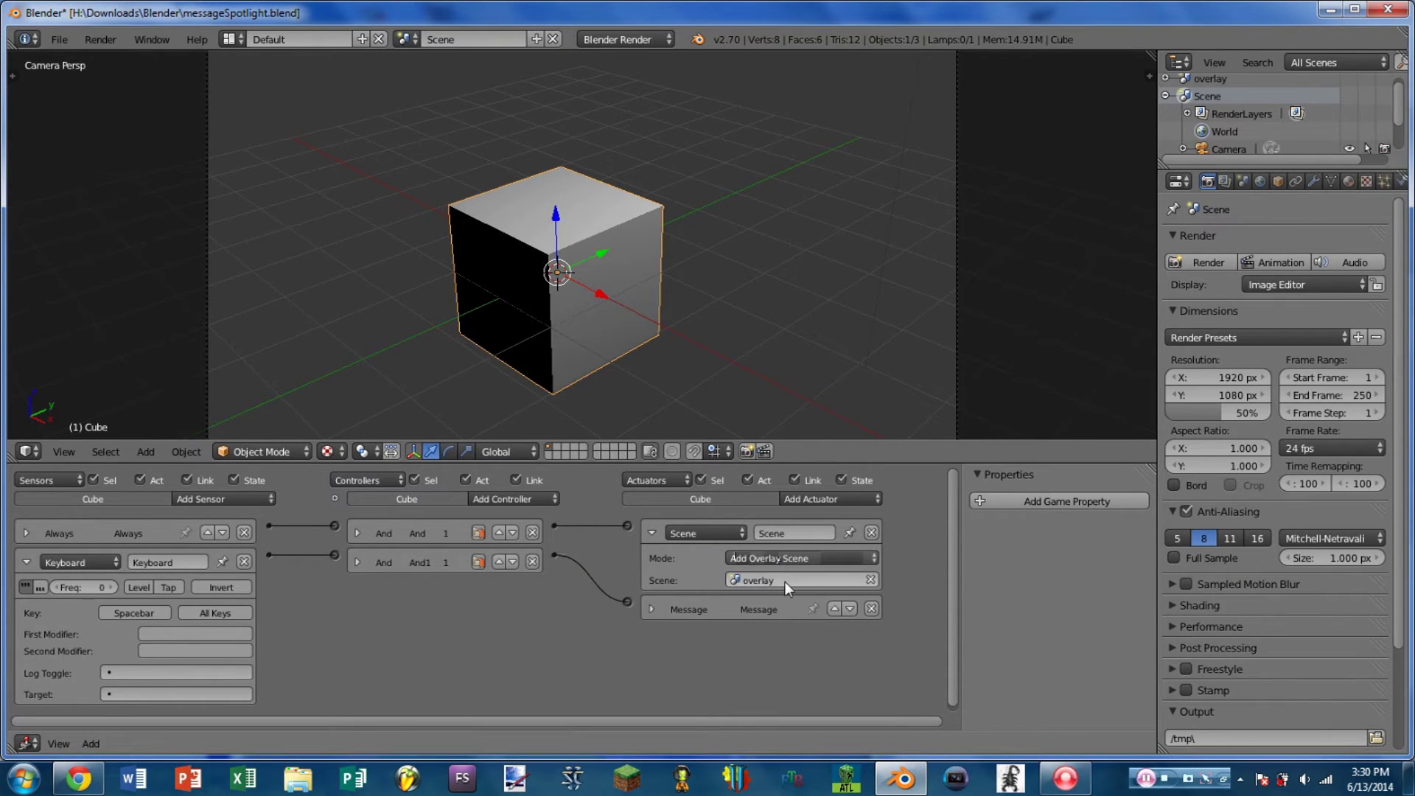
{"action": "left_click", "coordinate": [652, 534]}
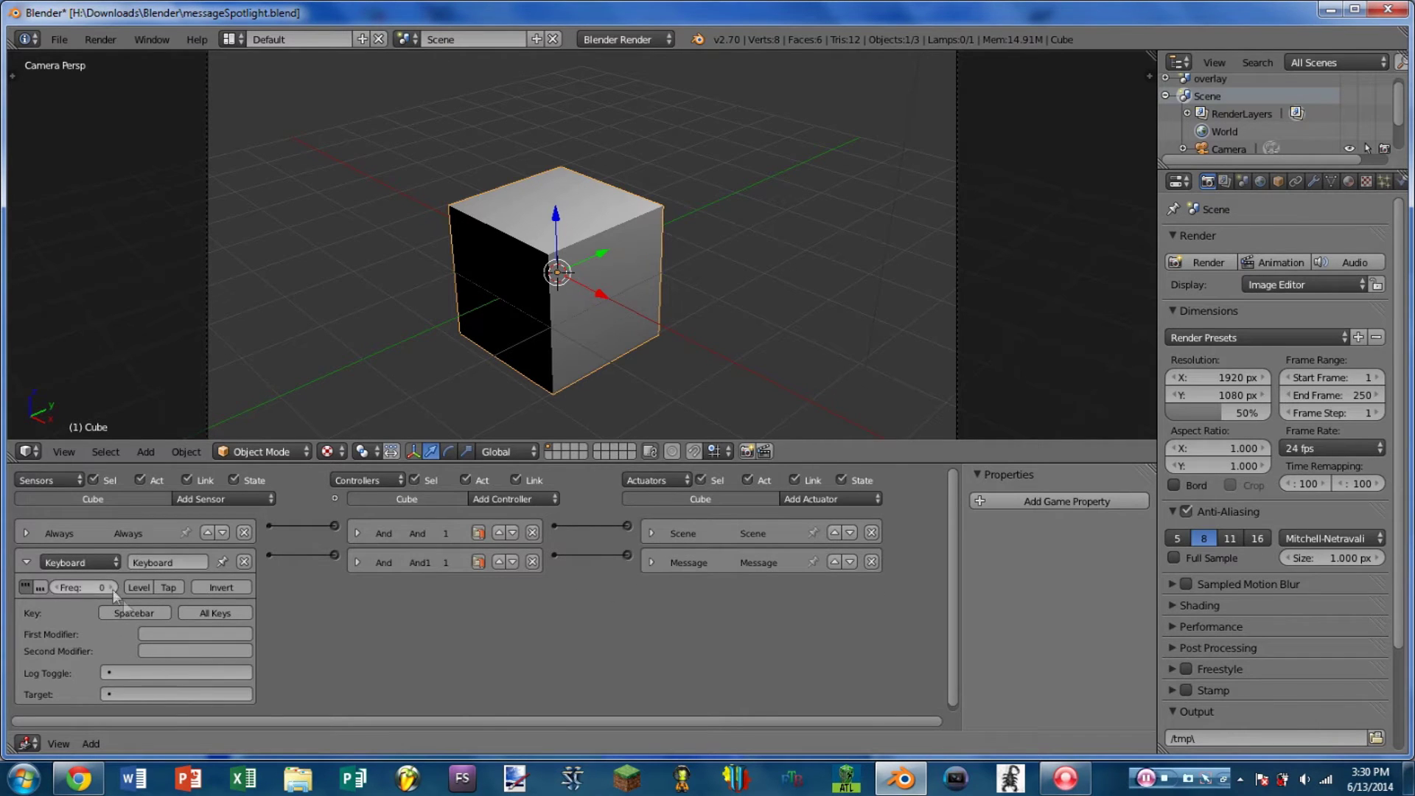
{"action": "left_click", "coordinate": [27, 563]}
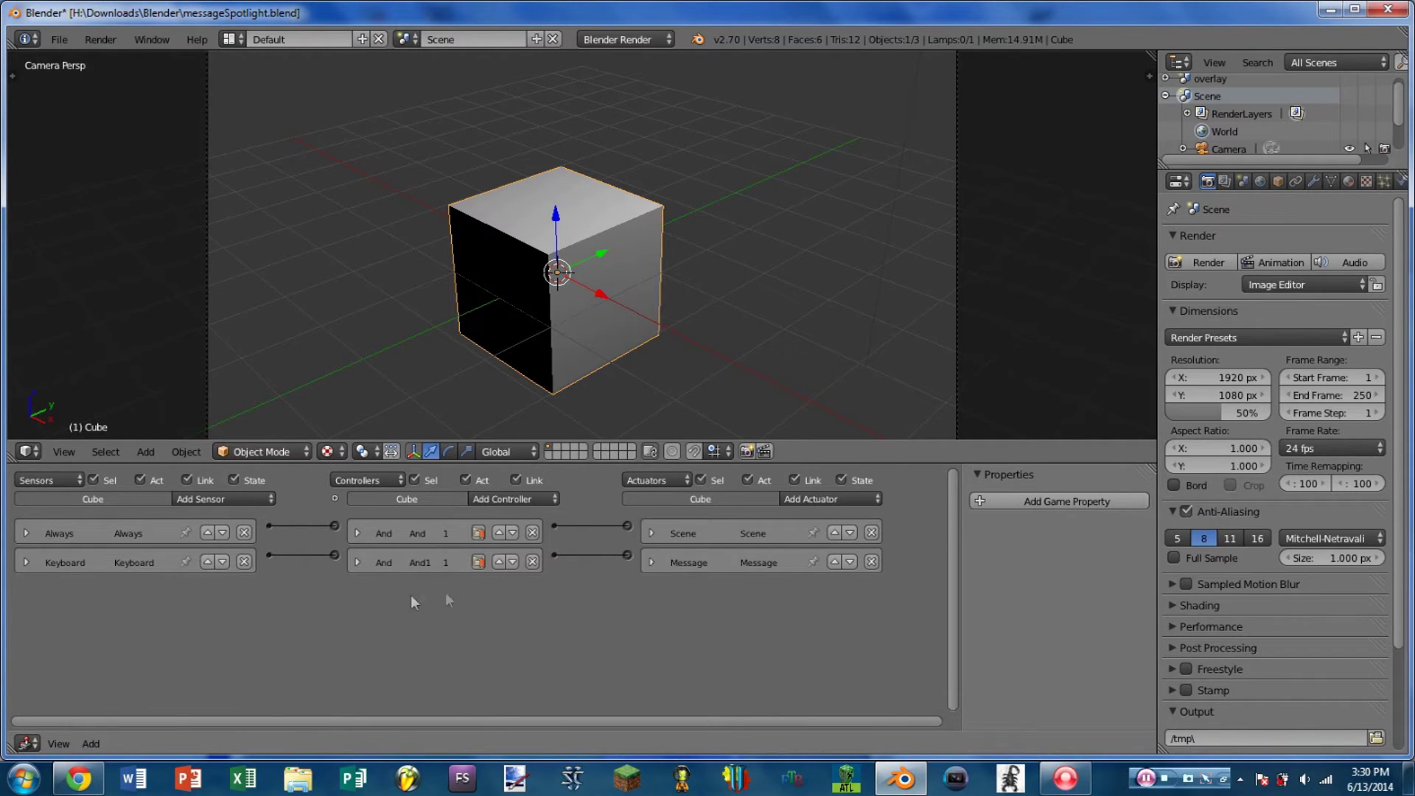
{"action": "left_click", "coordinate": [646, 562]}
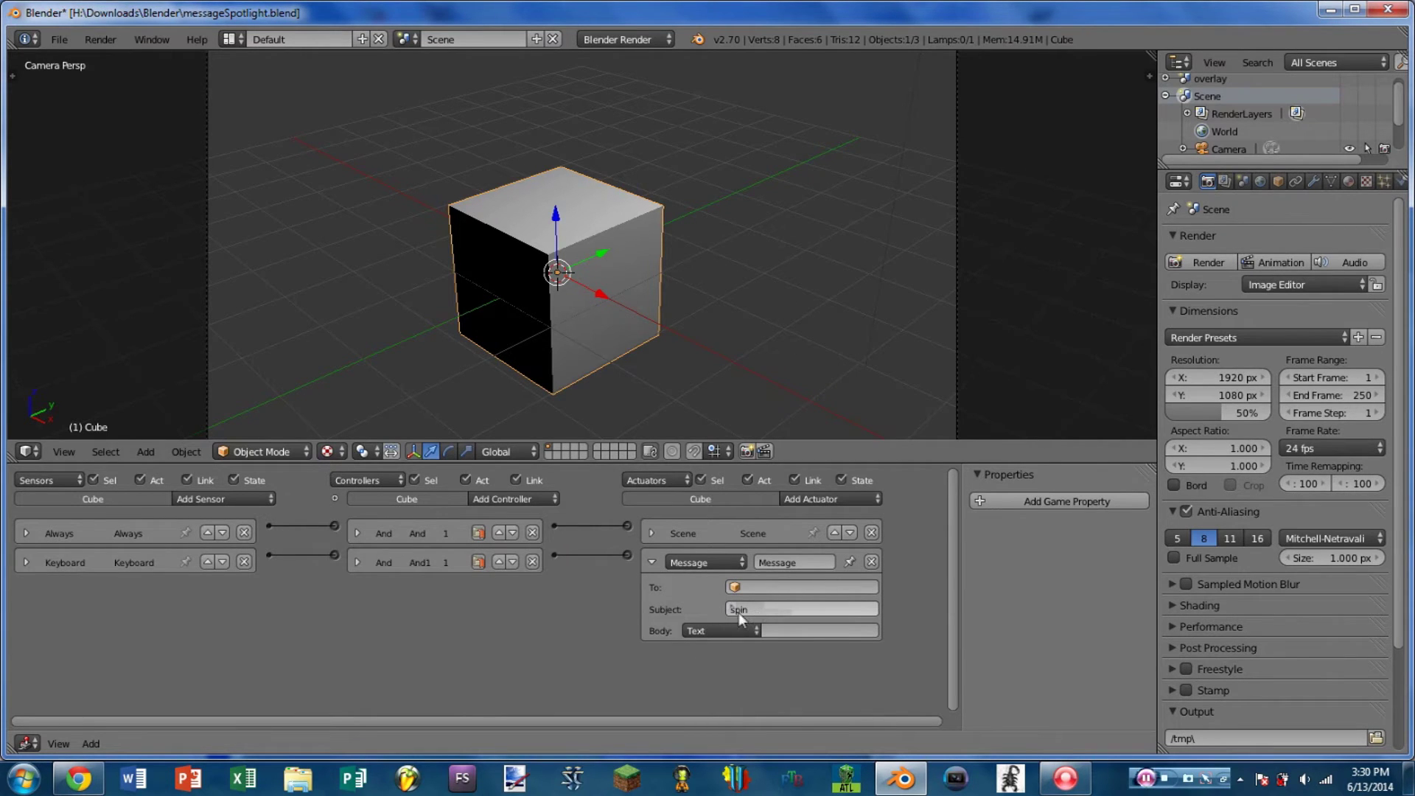
{"action": "left_click", "coordinate": [652, 563]}
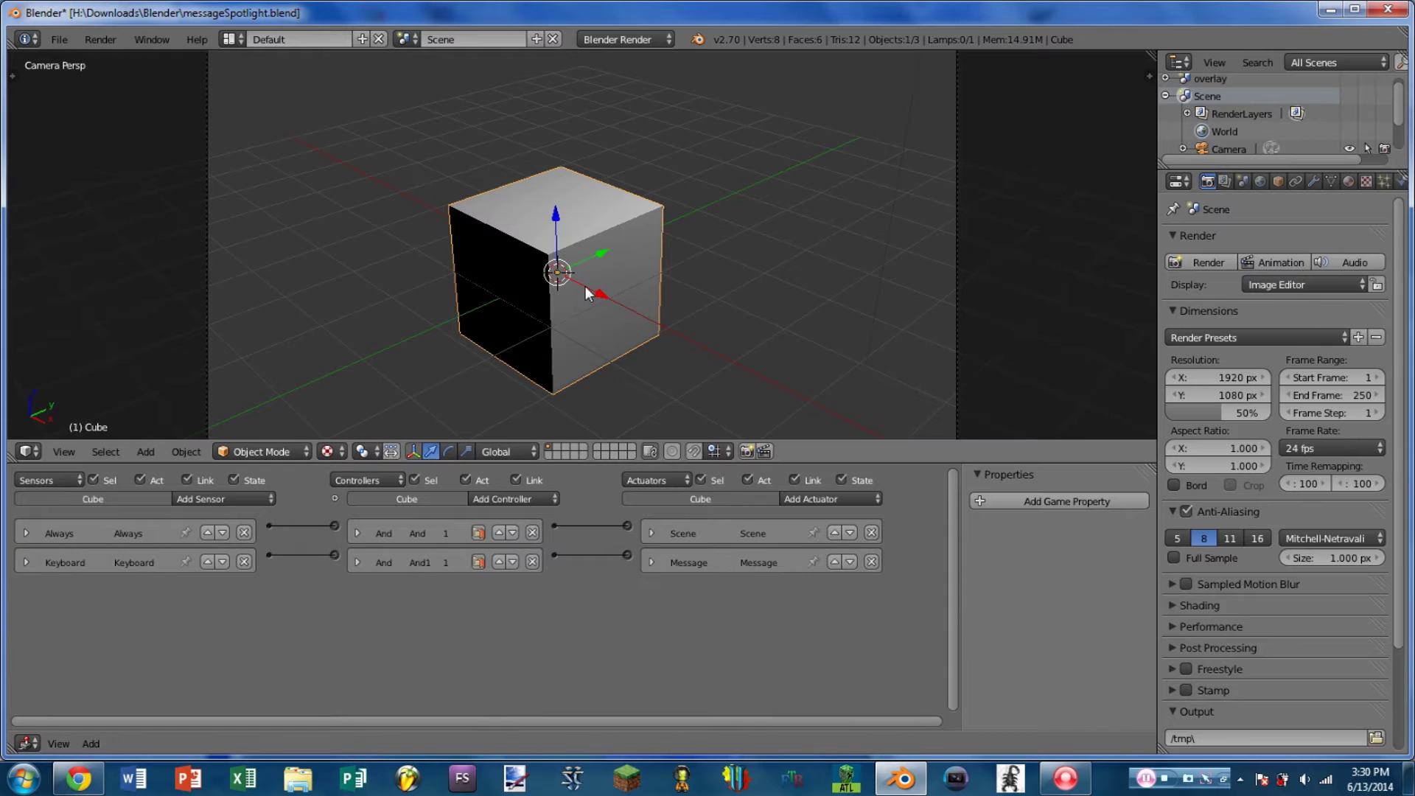
- Run the game, trigger the monkey's spin with the cube's keyboard control, and stop the game
{"action": "key", "text": "p"}
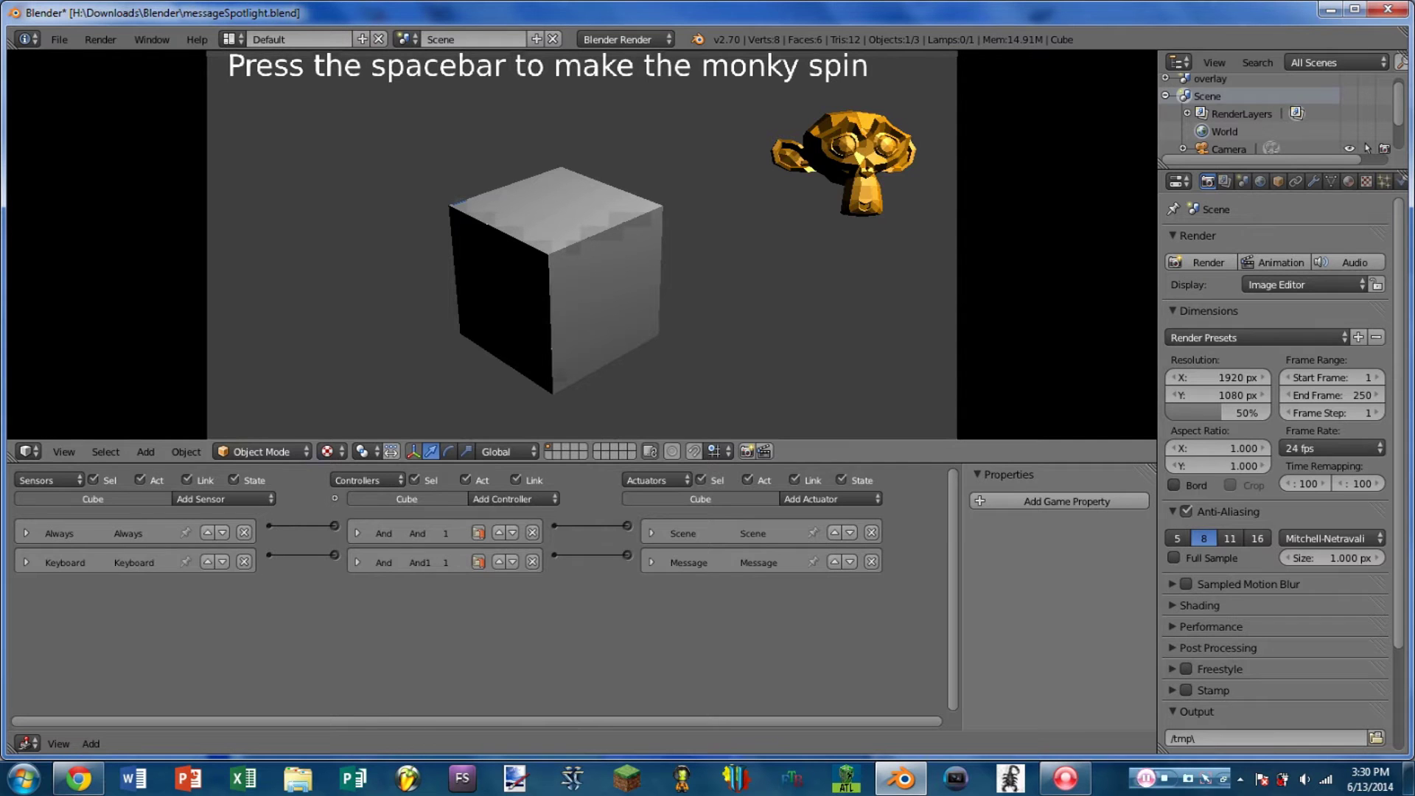
{"action": "key", "text": "space"}
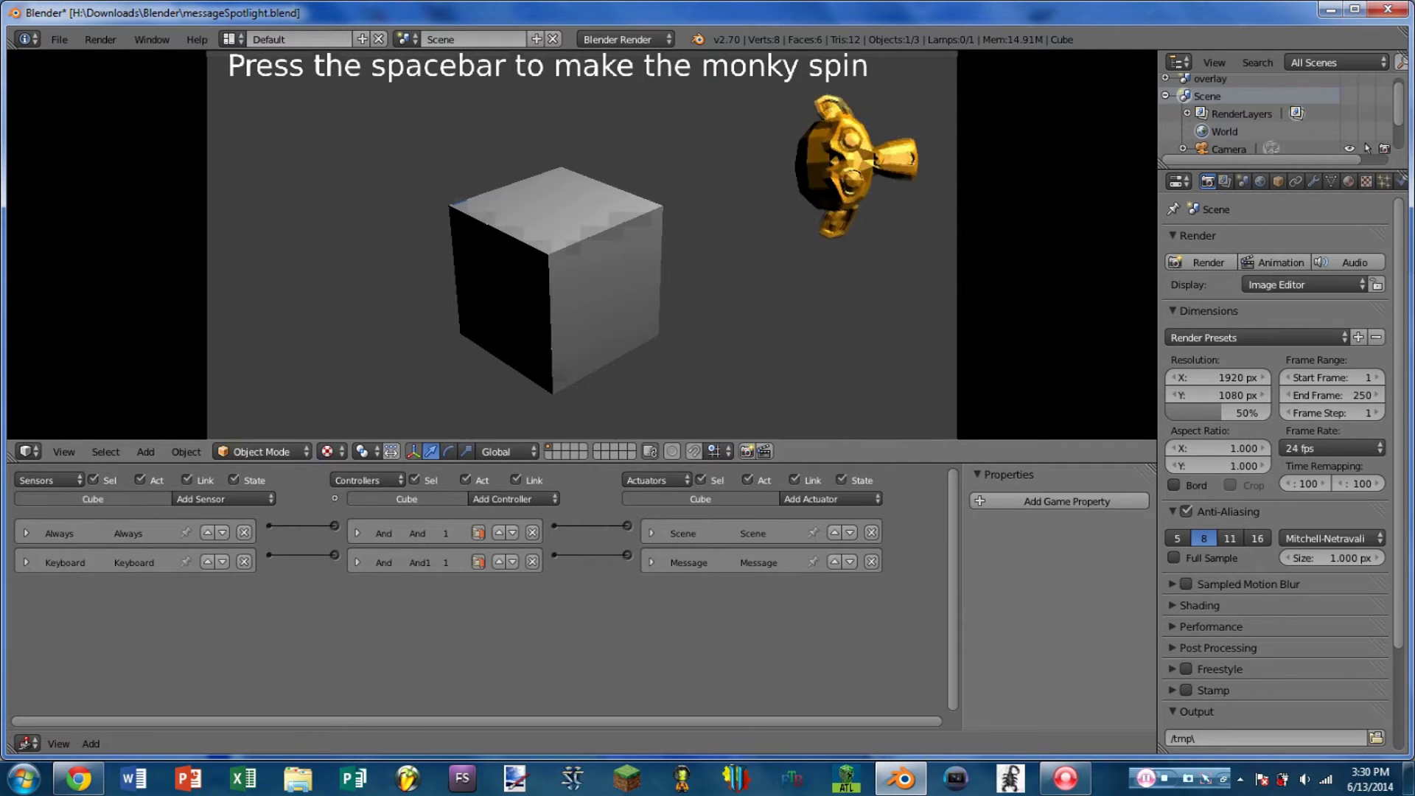
{"action": "key", "text": "Escape"}
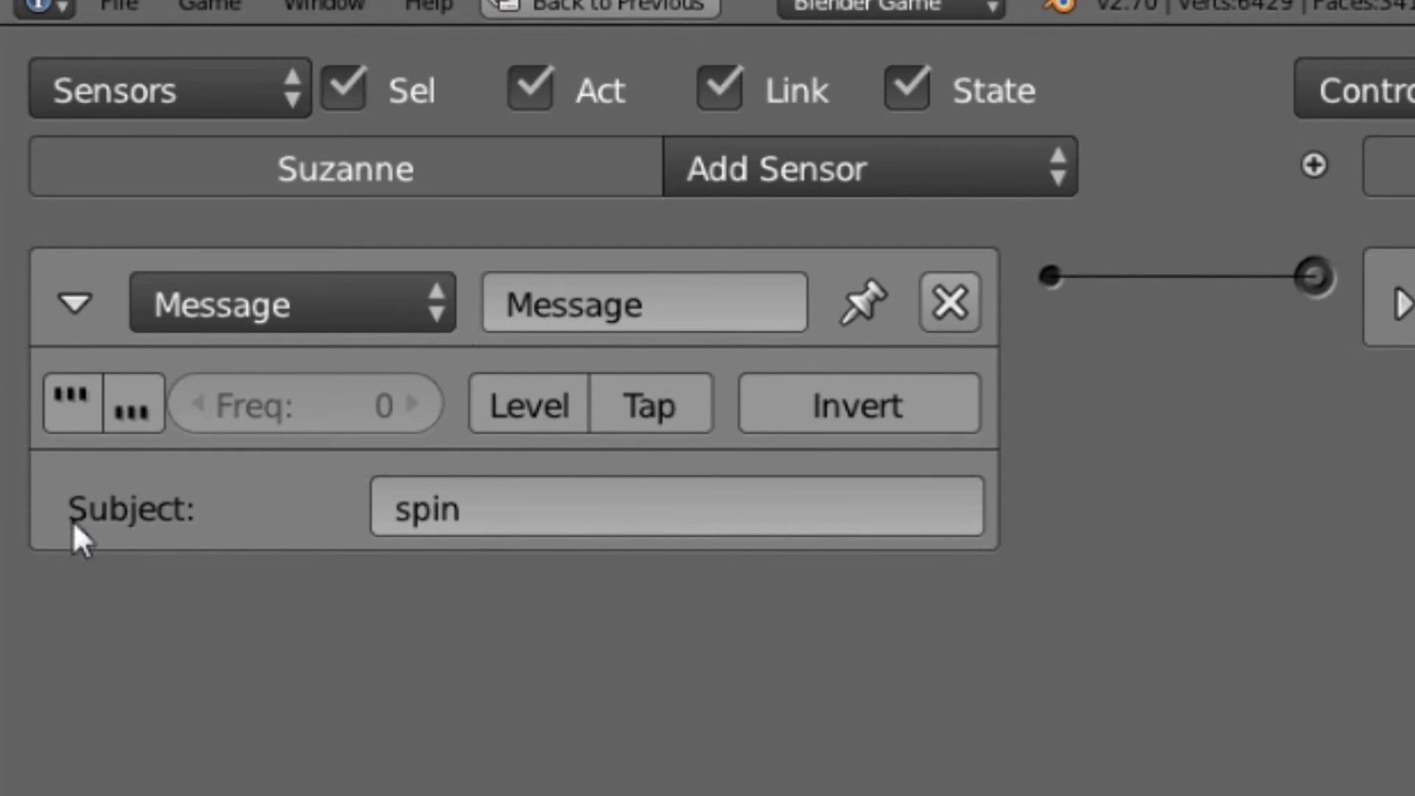
- Clear the subject of Suzanne's Message sensor
{"action": "left_click", "coordinate": [520, 508]}
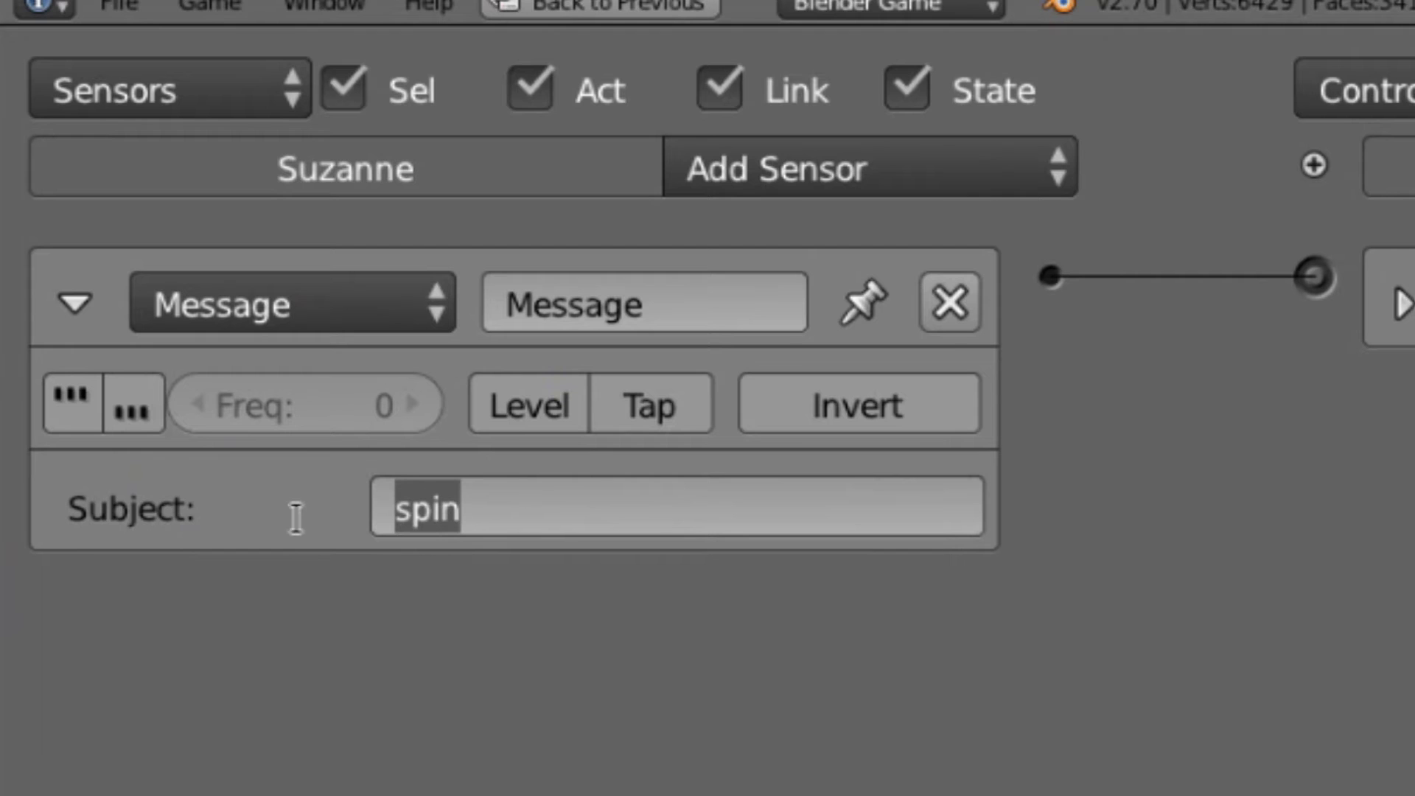
{"action": "key", "text": "Return"}
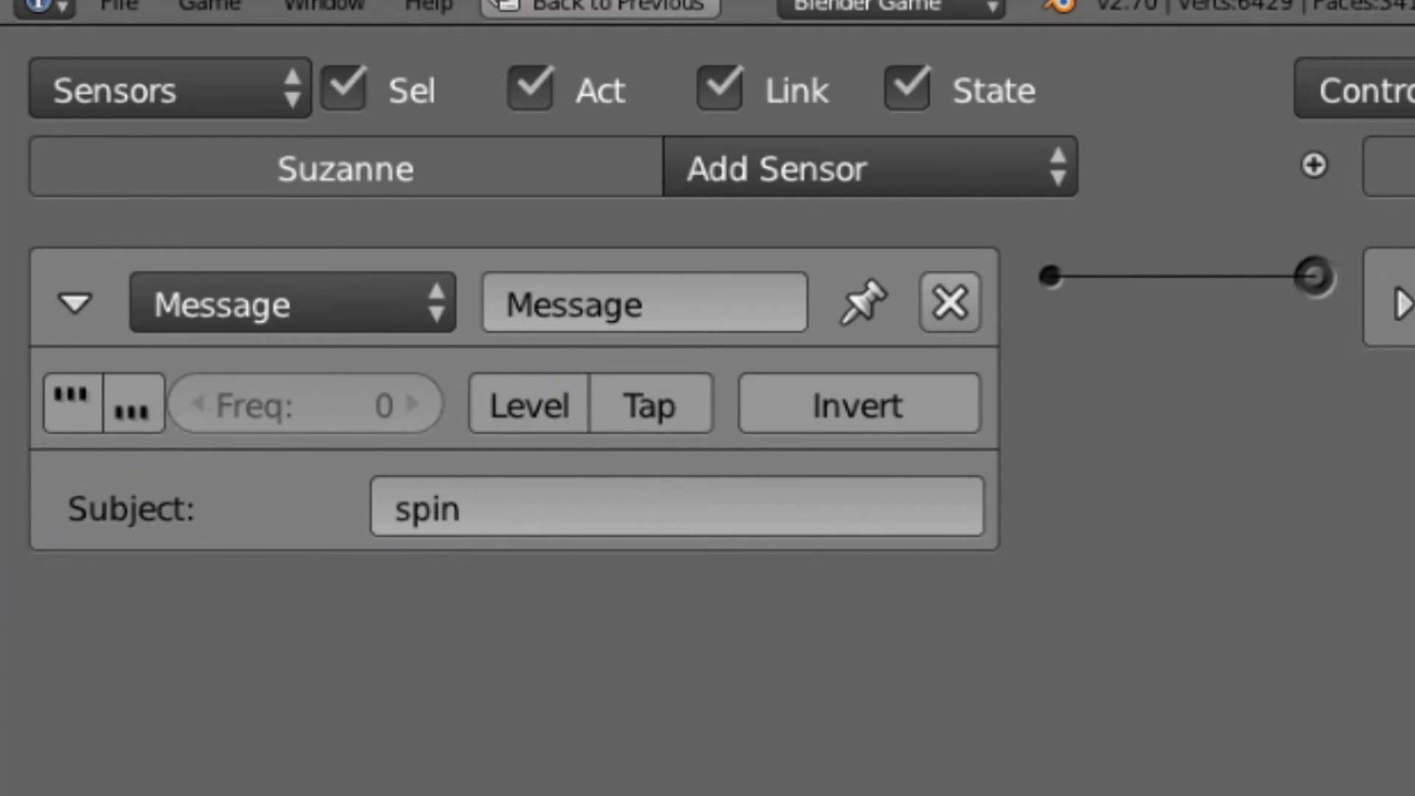
{"action": "left_click", "coordinate": [531, 509]}
{"action": "key", "text": "BackSpace"}
{"action": "key", "text": "Return"}
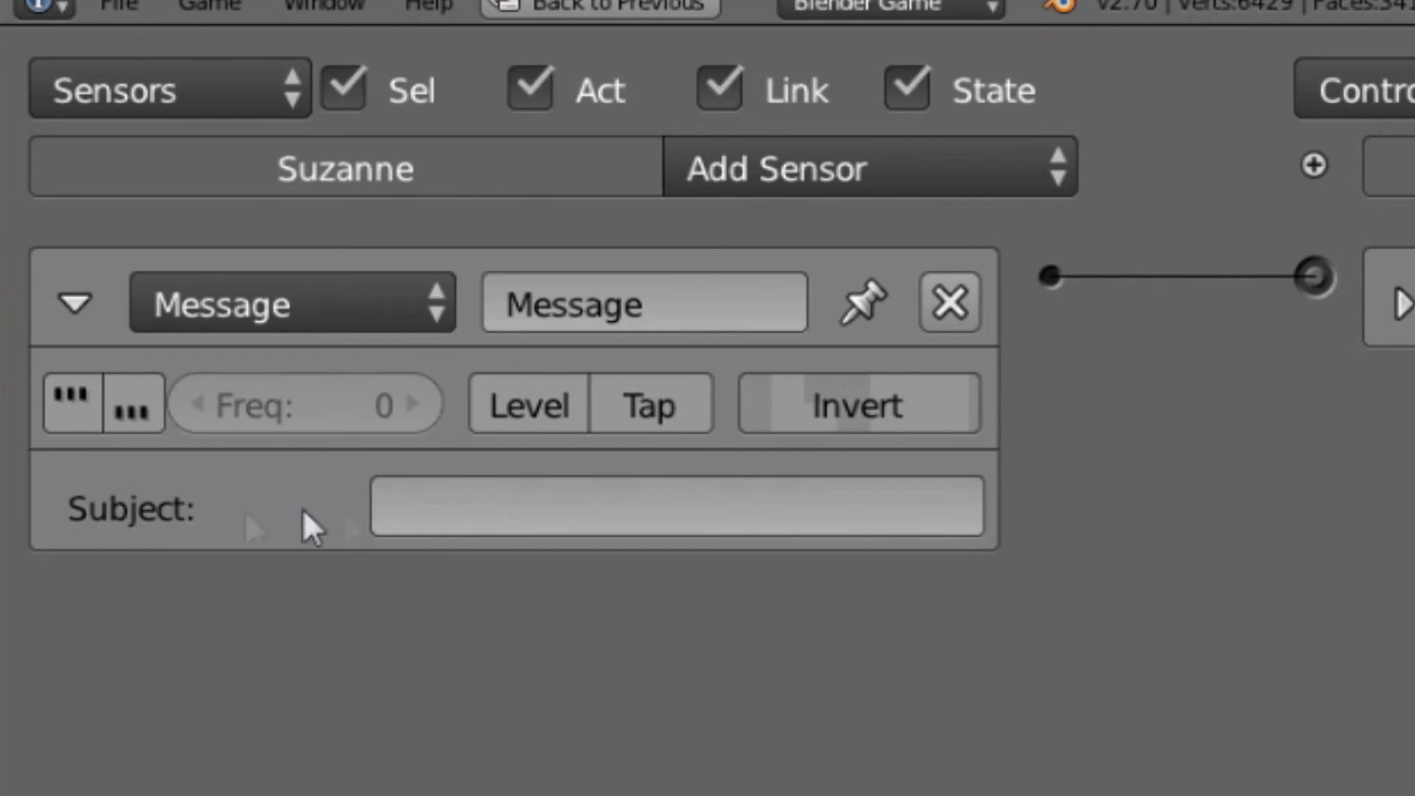
- Set the subject of Suzanne's Message sensor to "spin"
{"action": "left_click", "coordinate": [538, 521]}
{"action": "type", "text": "spin"}
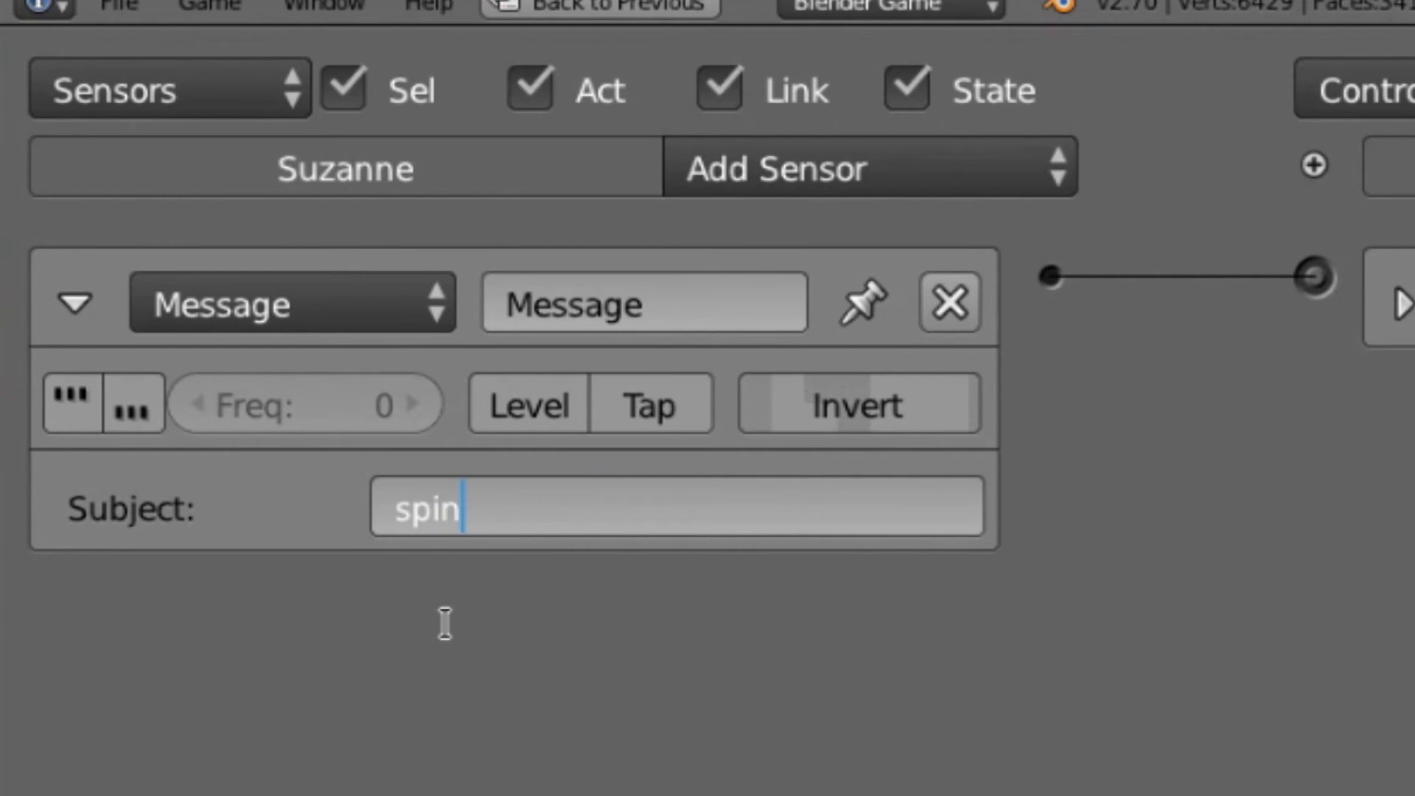
{"action": "key", "text": "Return"}
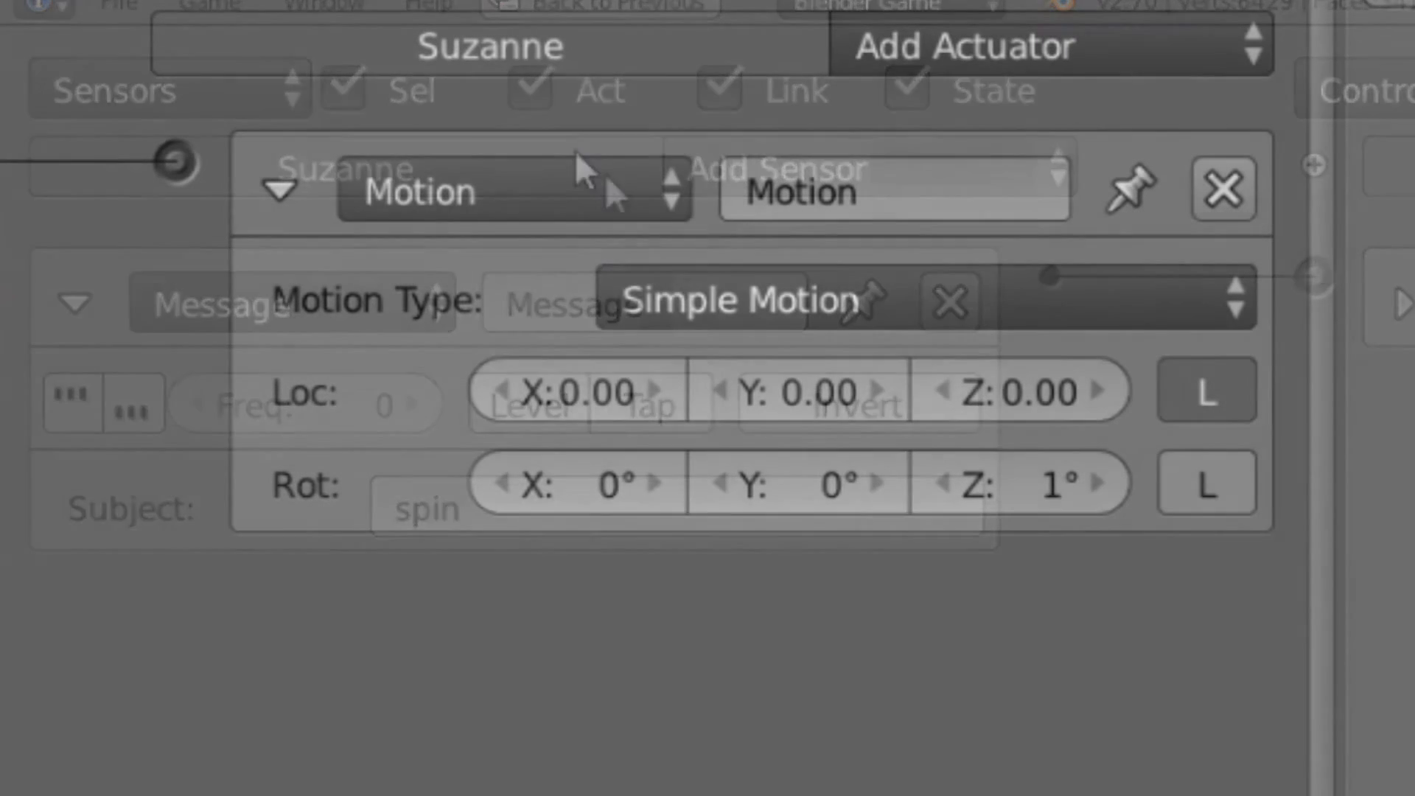
- Change Suzanne's Motion actuator to the Message type and set its subject to "spin"
{"action": "left_click", "coordinate": [583, 168]}
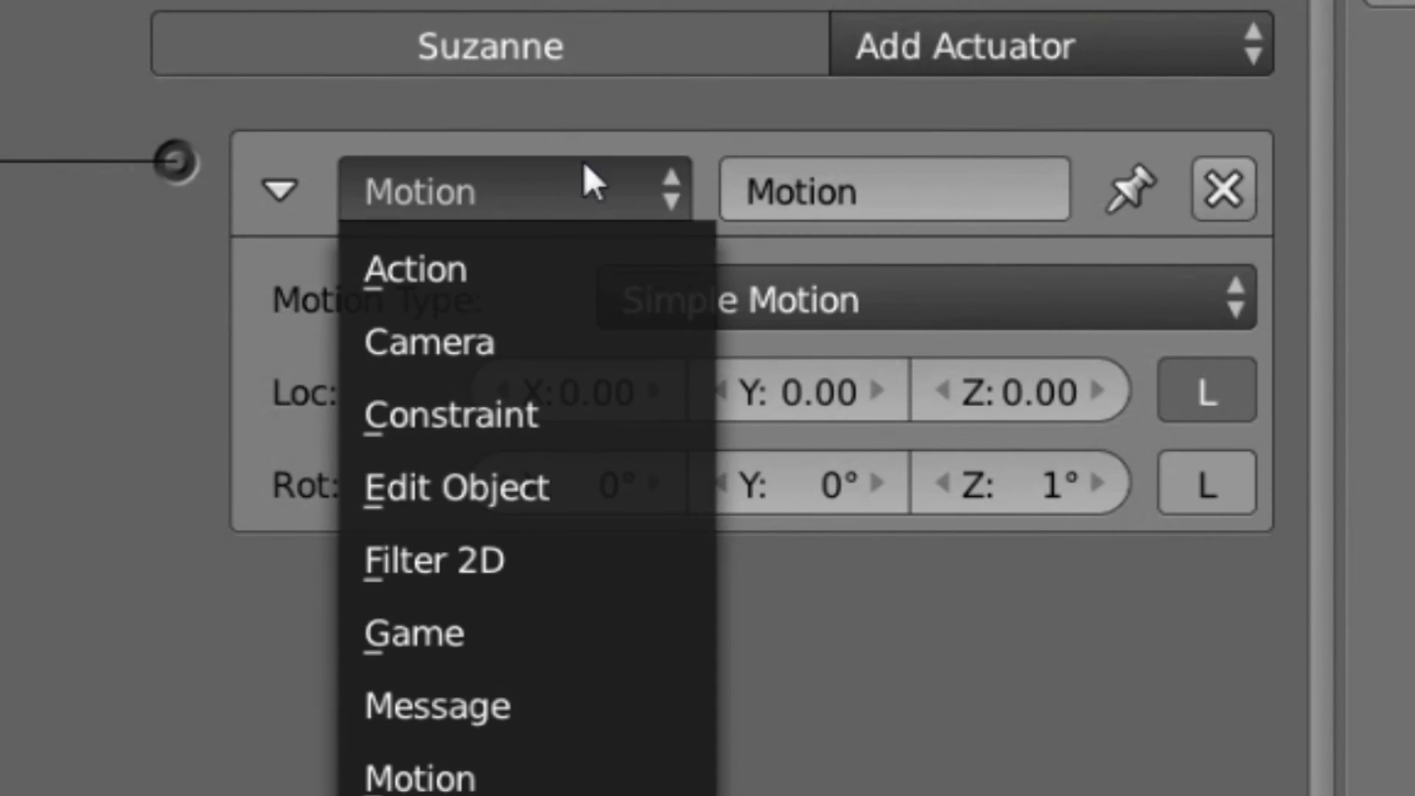
{"action": "left_click", "coordinate": [481, 718]}
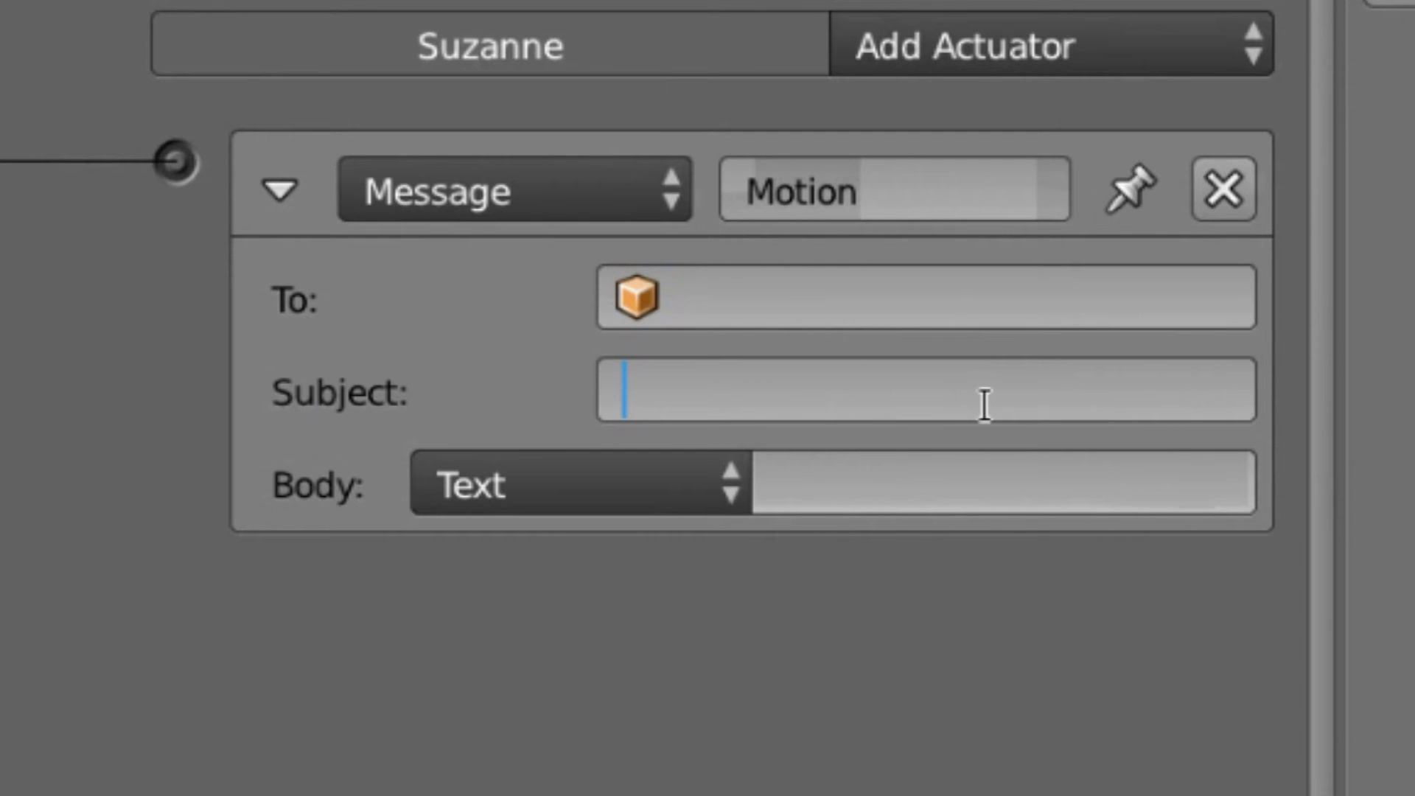
{"action": "type", "text": "spin"}
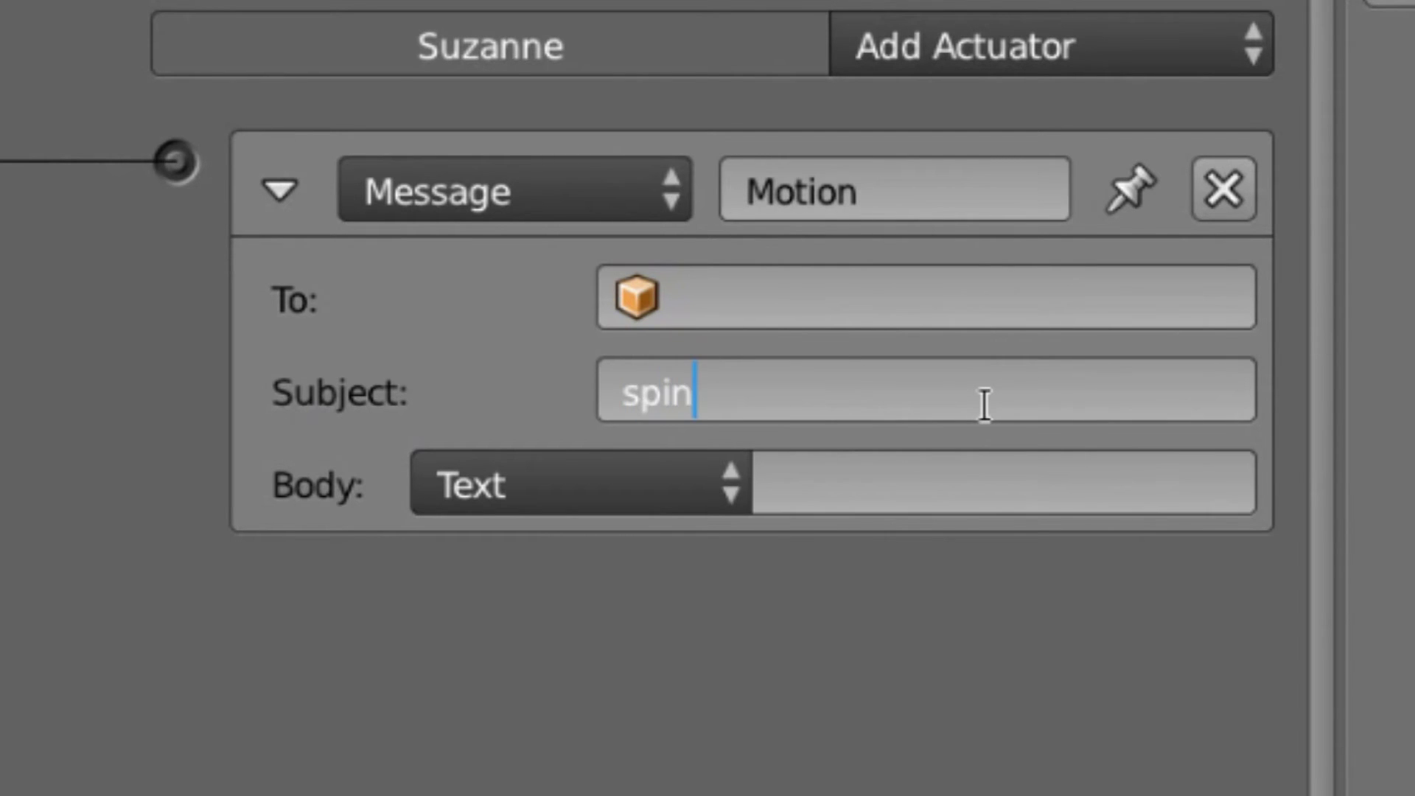
{"action": "key", "text": "Return"}
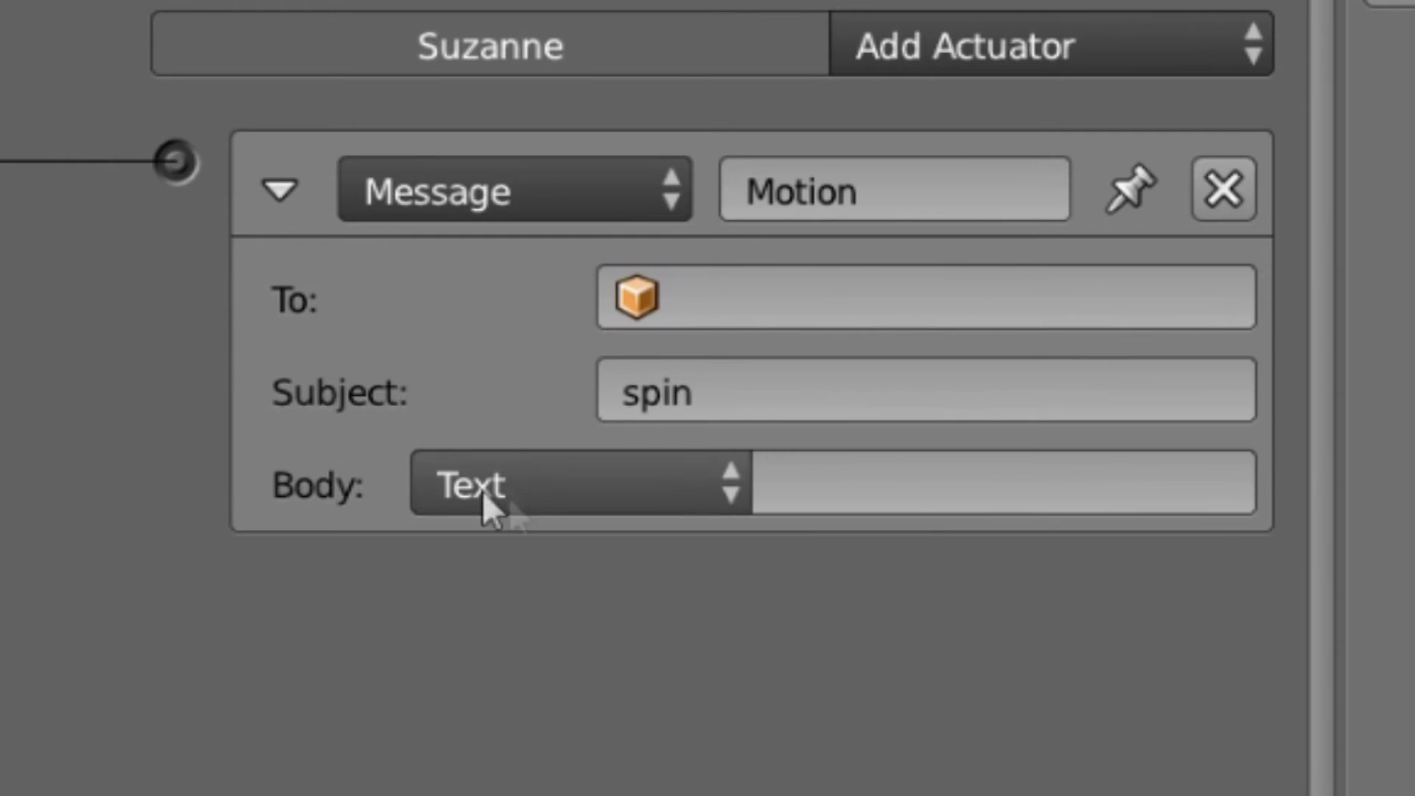
- Compare the subject of Suzanne's Message actuator with the subject of her Message sensor
{"action": "middle_click_drag", "start_coordinate": [0, 708], "coordinate": [159, 737]}
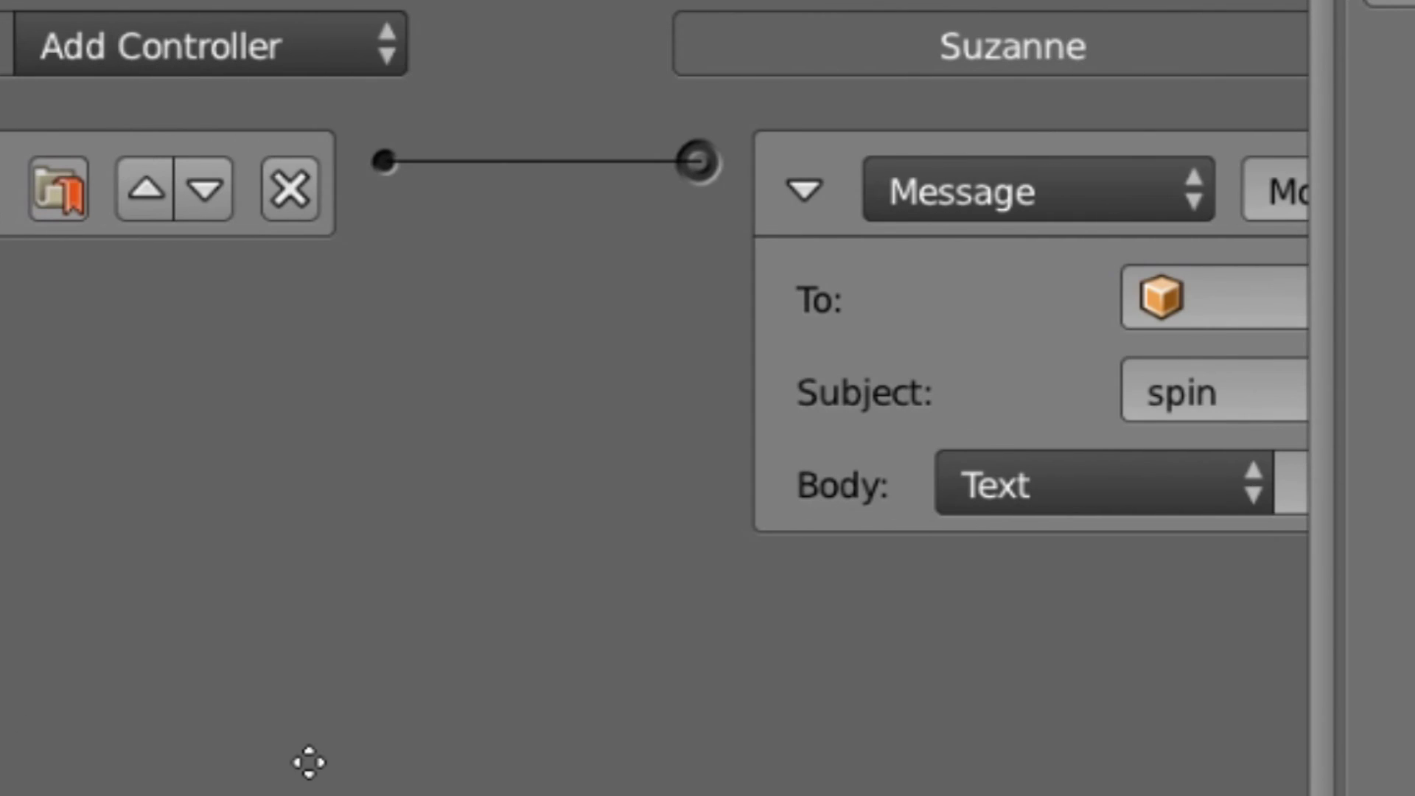
{"action": "left_click", "coordinate": [1210, 384]}
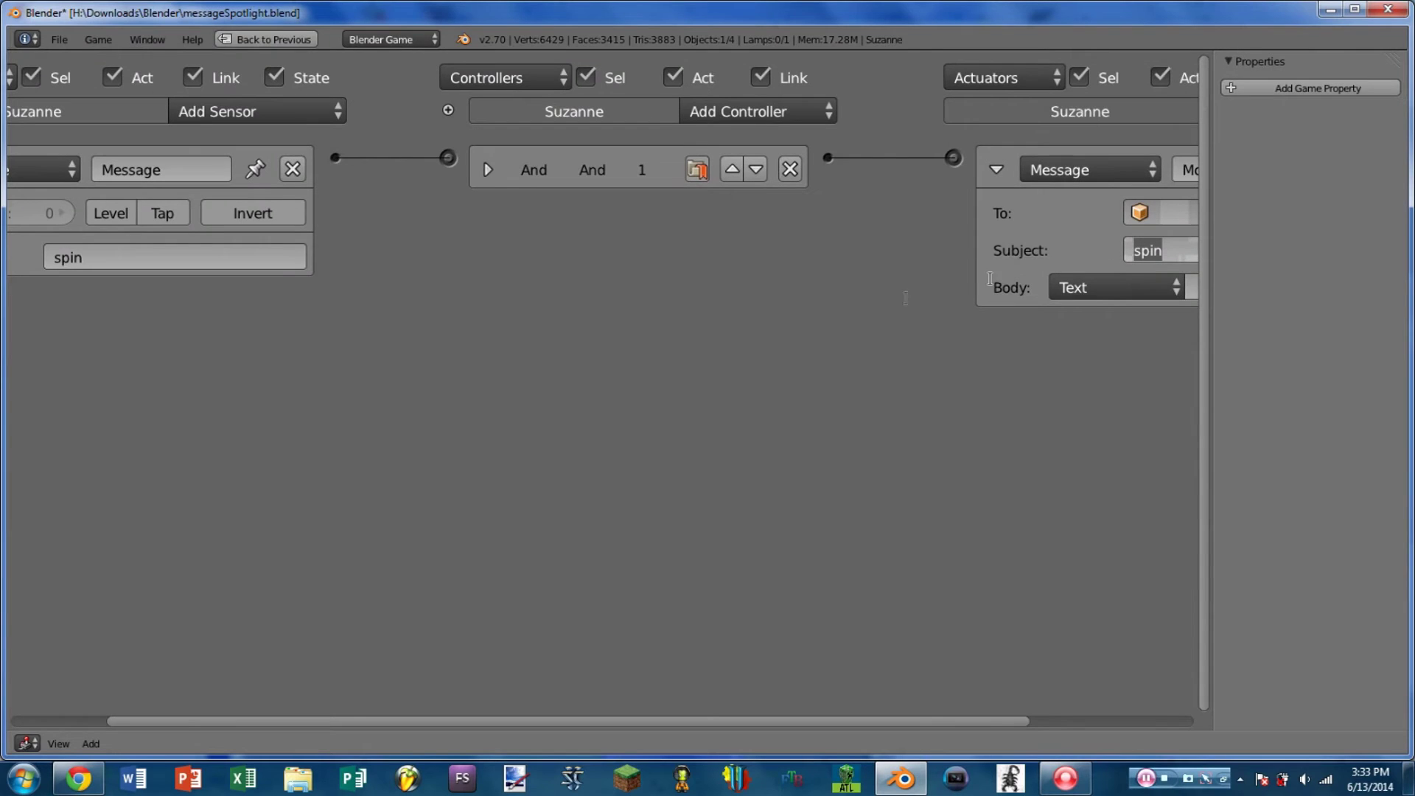
{"action": "left_click", "coordinate": [134, 260]}
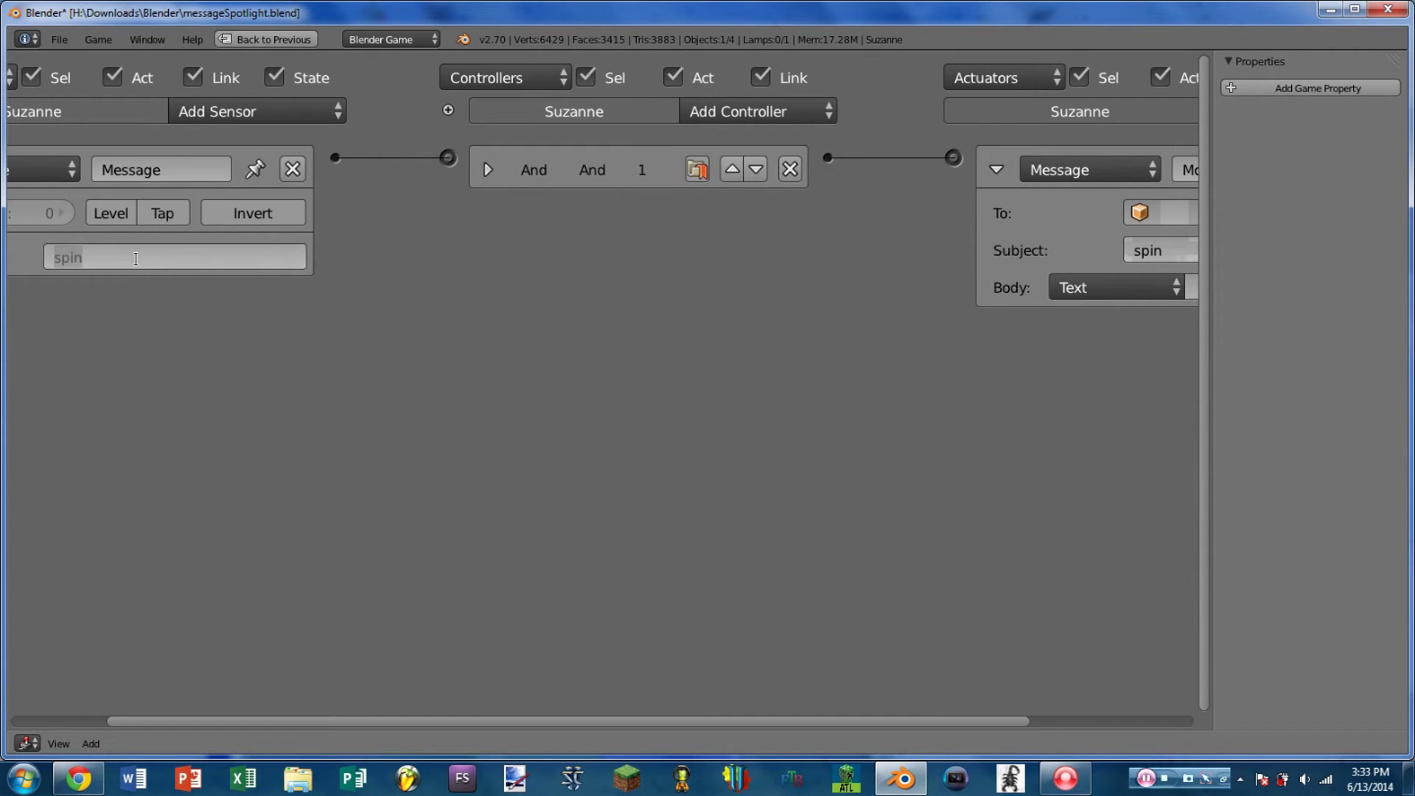
{"action": "key", "text": "Return"}
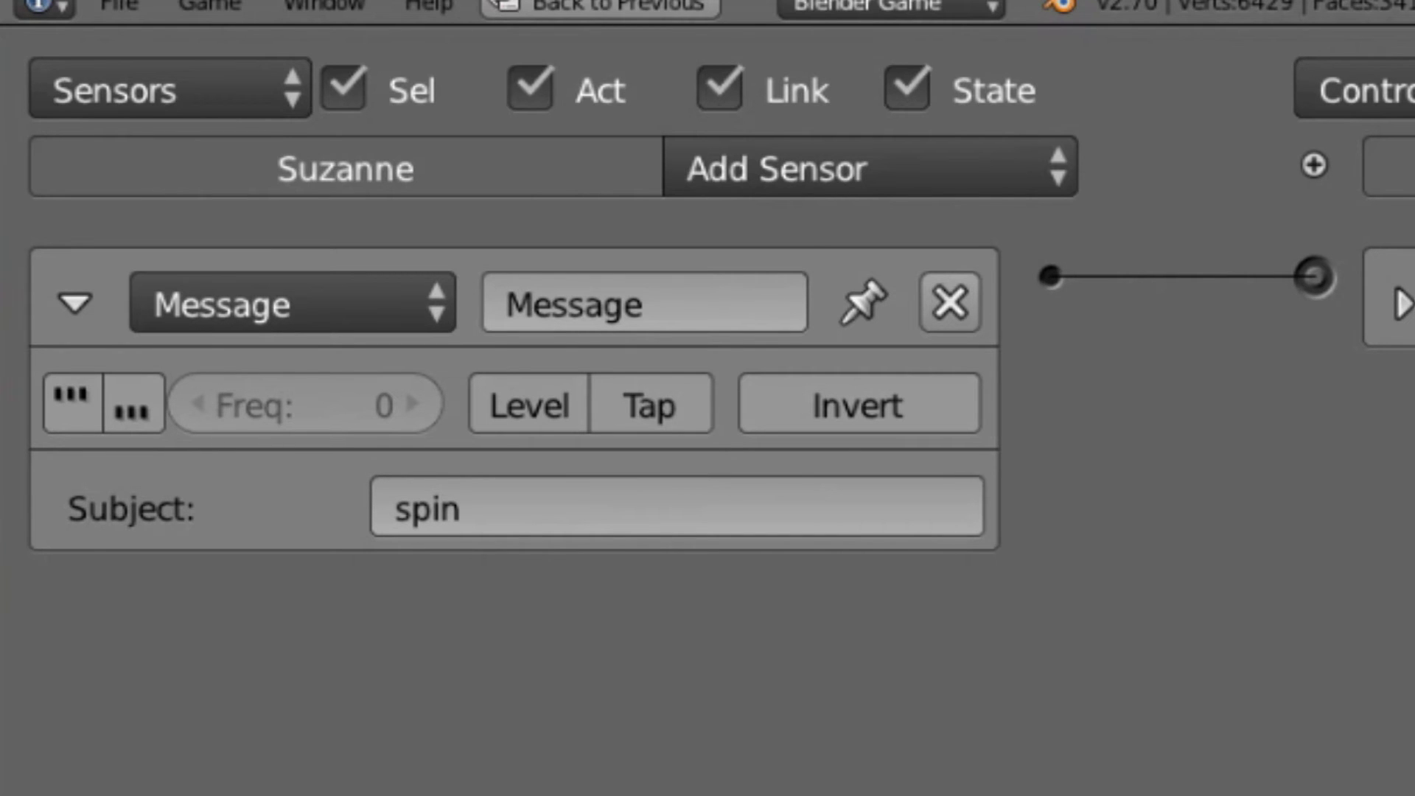
- Show the Message script in the Text Editor and examine its sensor line and the configuration attribute subject
{"action": "left_click", "coordinate": [30, 793]}
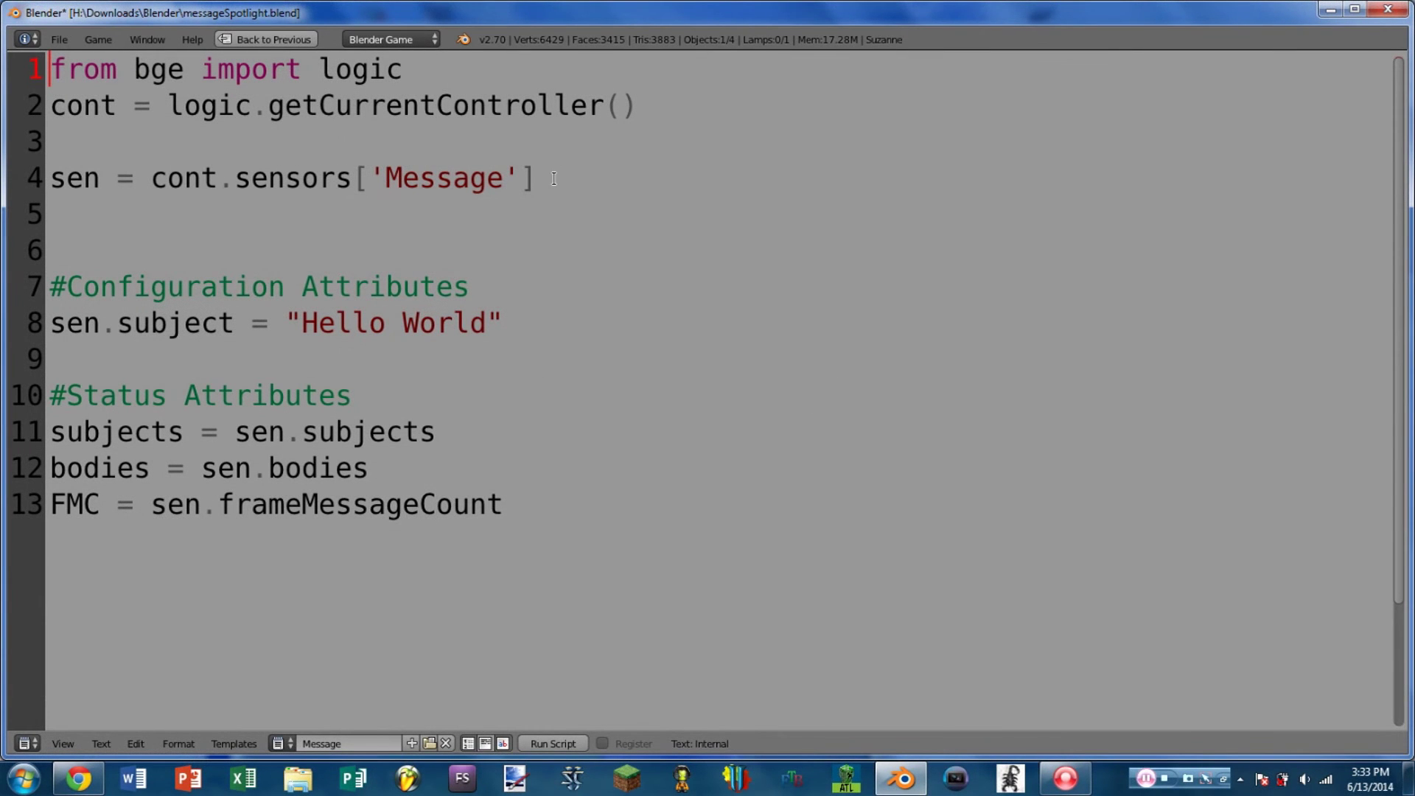
{"action": "left_click_drag", "start_coordinate": [52, 178], "coordinate": [554, 177]}
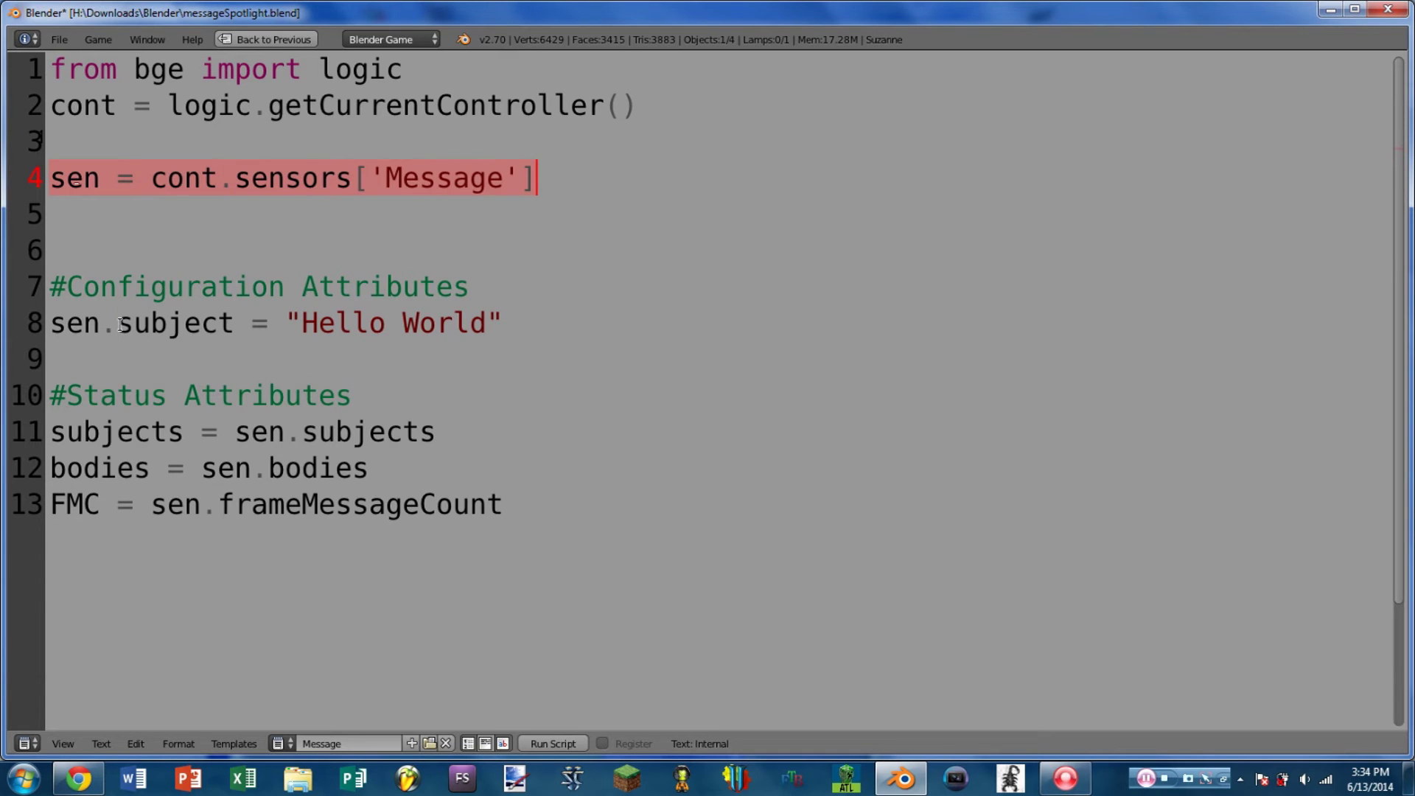
{"action": "left_click_drag", "start_coordinate": [118, 324], "coordinate": [235, 324]}
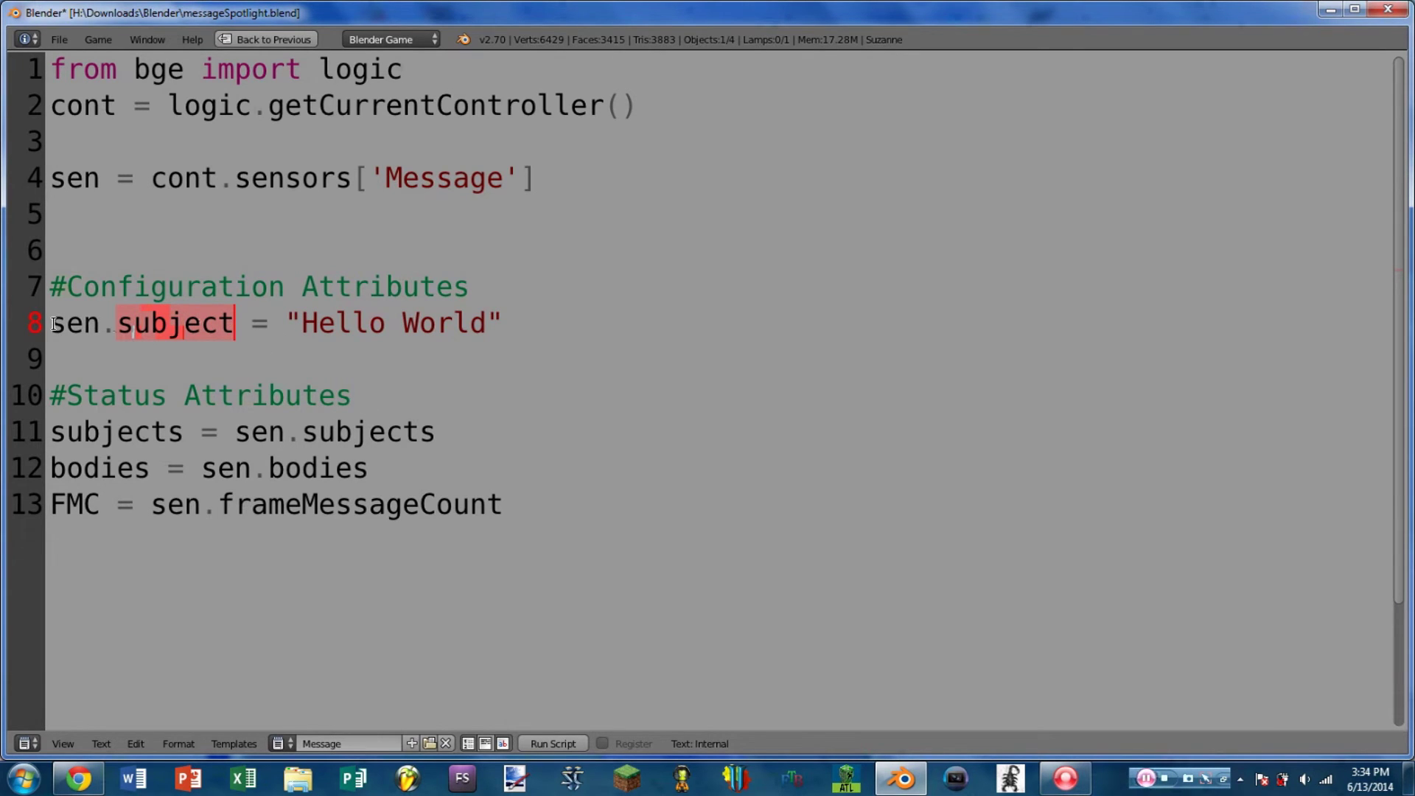
{"action": "left_click_drag", "start_coordinate": [302, 320], "coordinate": [485, 306]}
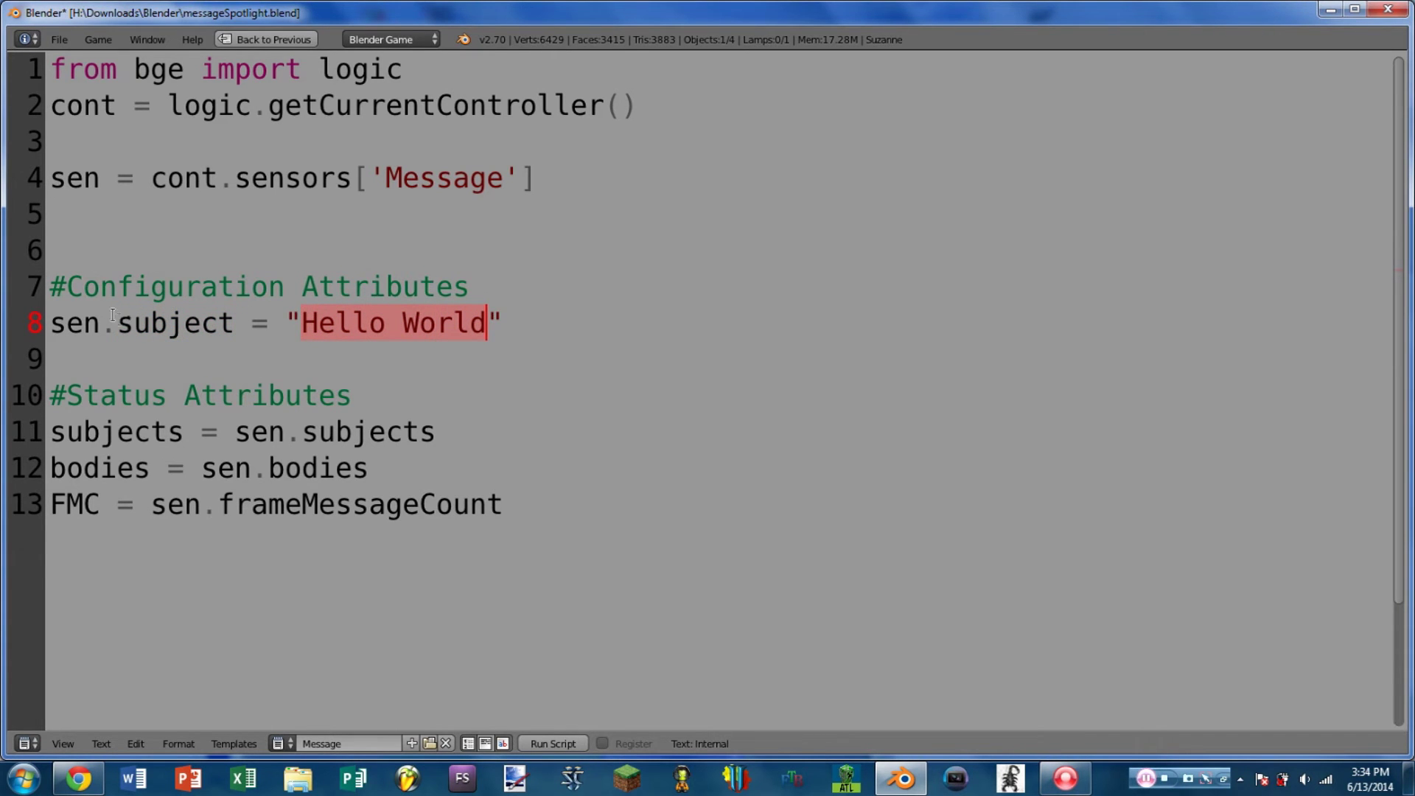
{"action": "left_click_drag", "start_coordinate": [117, 317], "coordinate": [483, 319]}
- Examine the subjects and bodies status attributes in the Message script
{"action": "left_click_drag", "start_coordinate": [303, 432], "coordinate": [502, 423]}
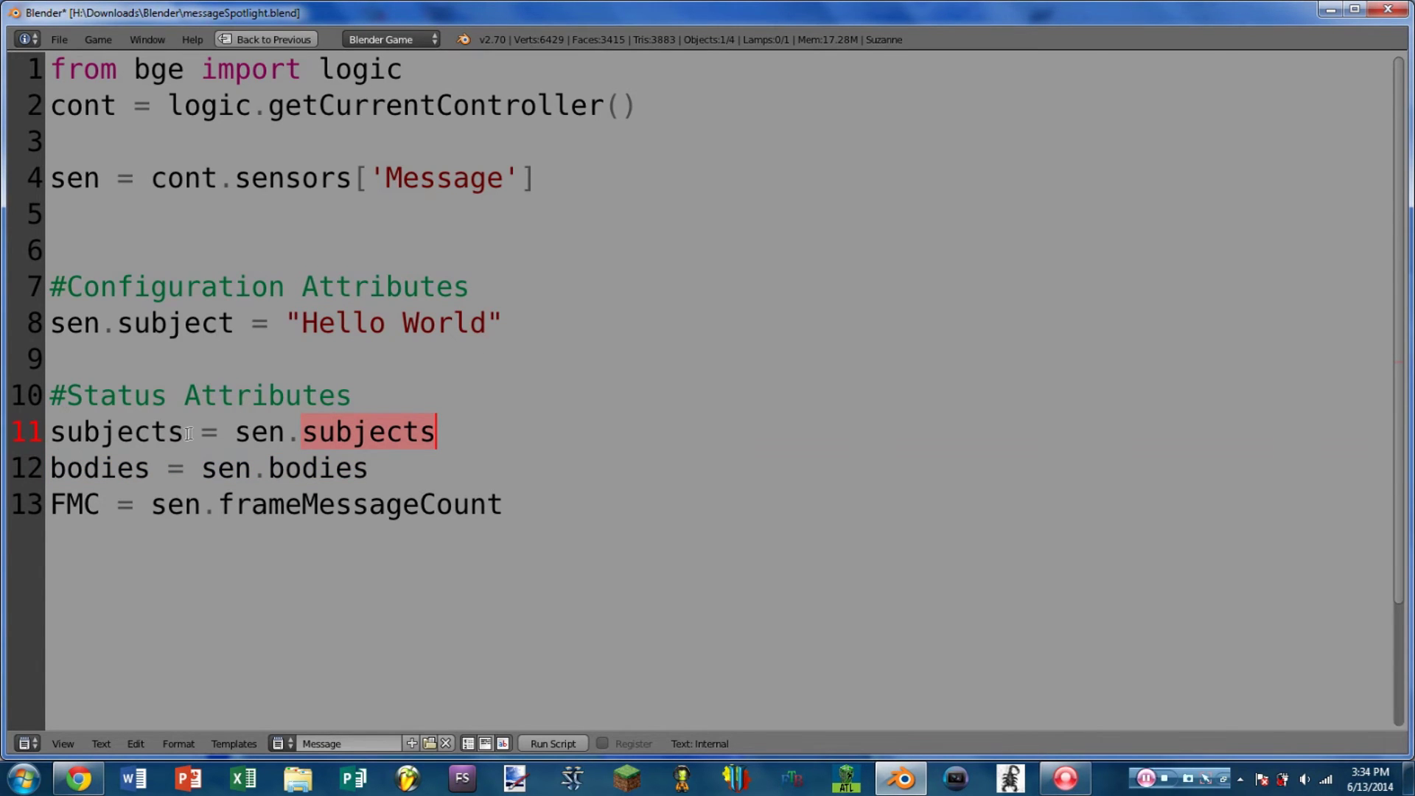
{"action": "left_click_drag", "start_coordinate": [186, 434], "coordinate": [50, 433]}
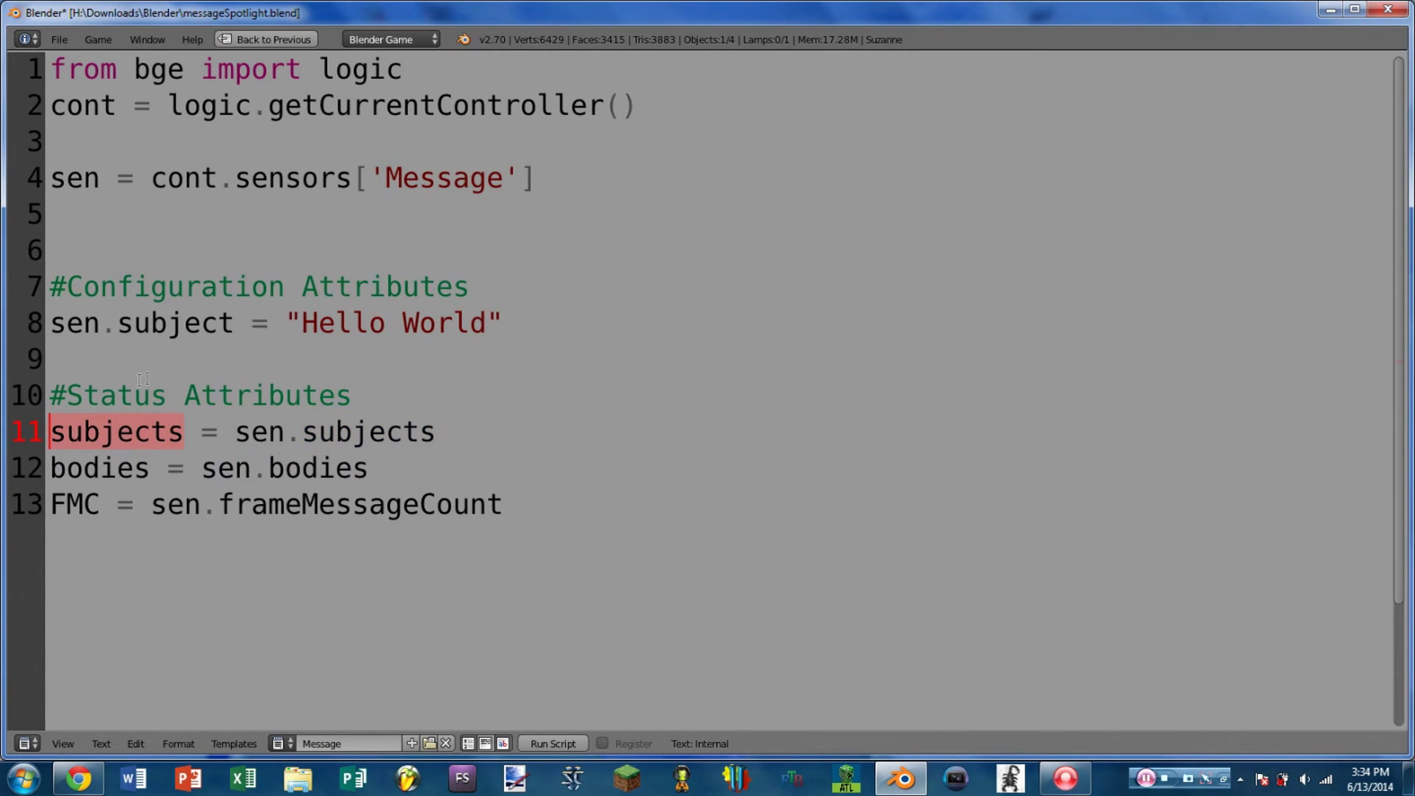
{"action": "left_click", "coordinate": [436, 433]}
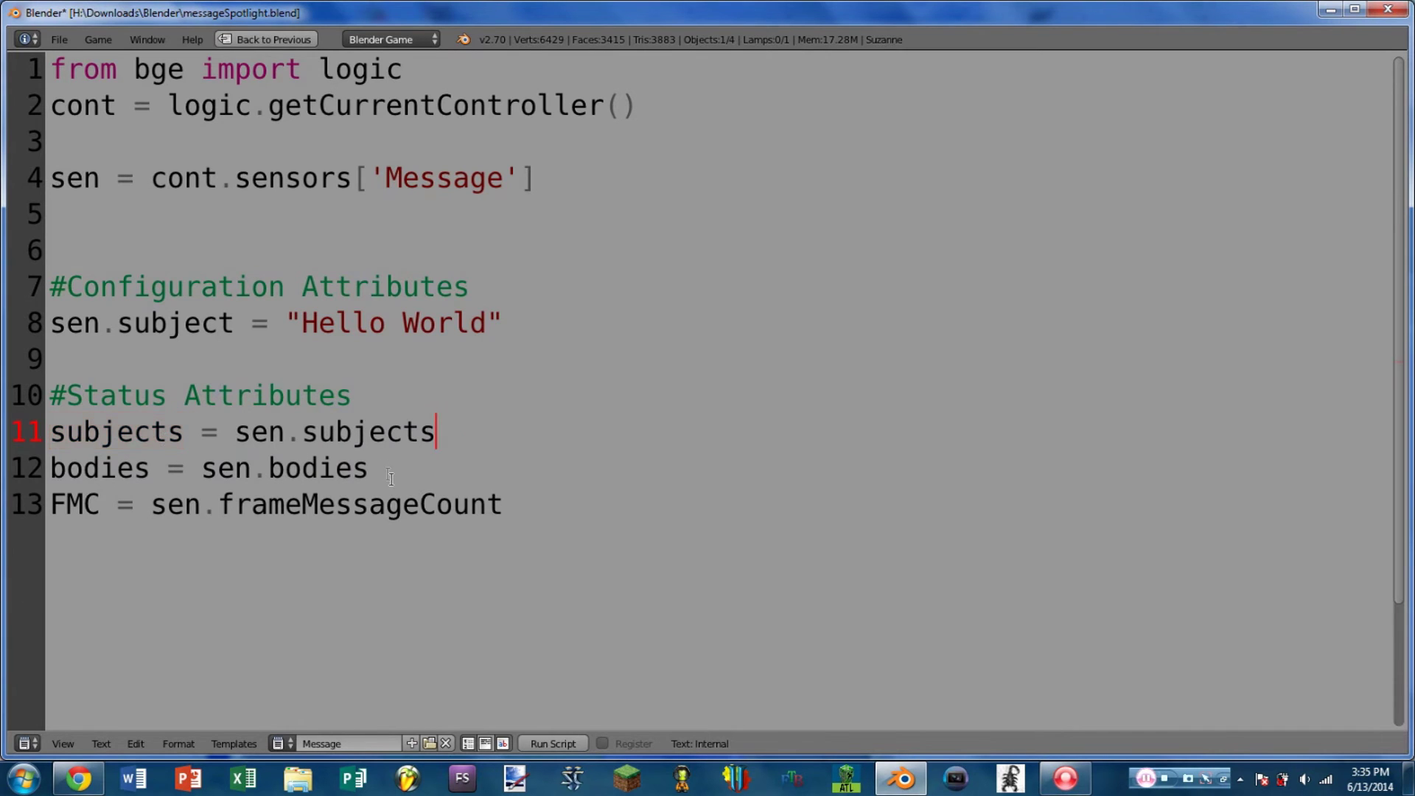
{"action": "left_click_drag", "start_coordinate": [369, 468], "coordinate": [265, 473]}
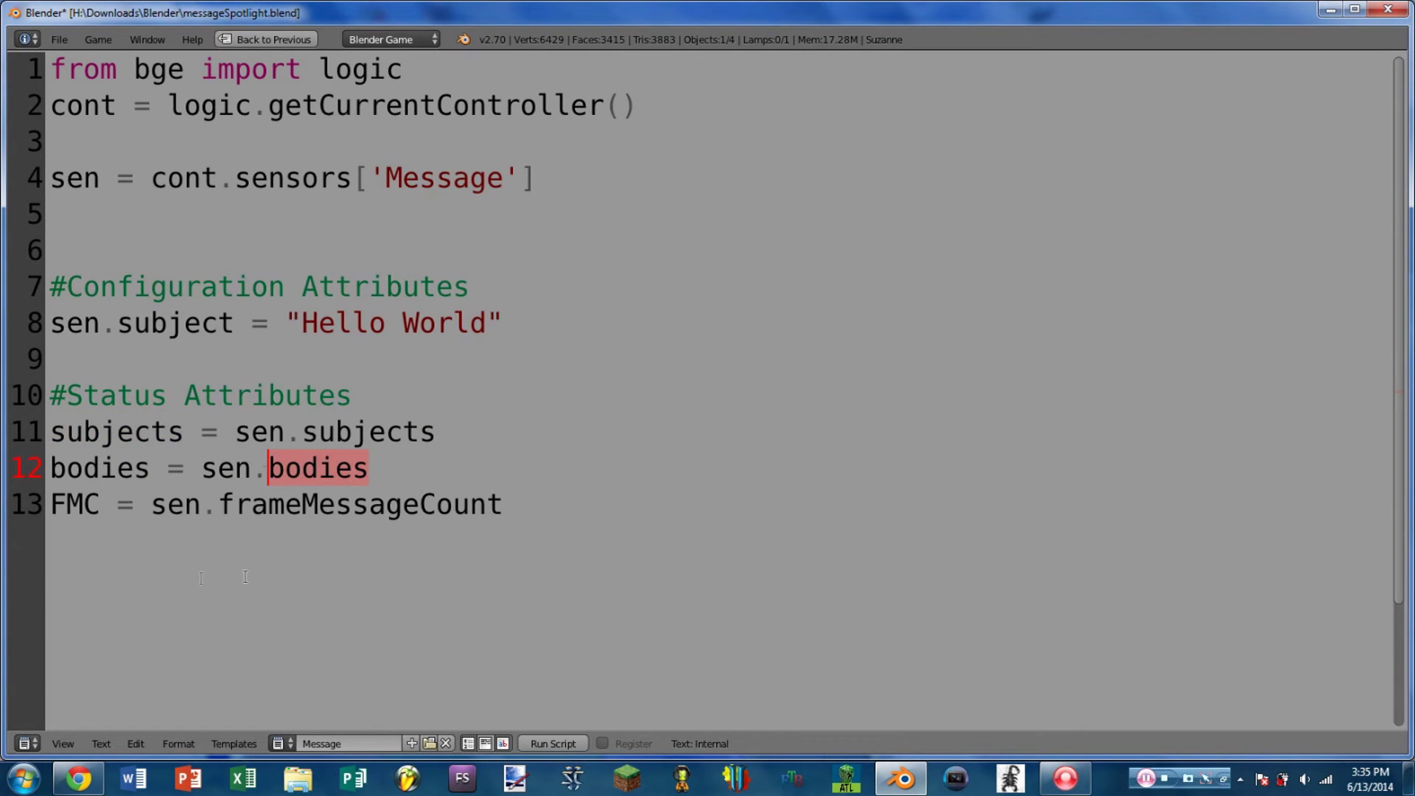
{"action": "left_click_drag", "start_coordinate": [316, 432], "coordinate": [420, 434]}
{"action": "left_click", "coordinate": [371, 474]}
{"action": "left_click_drag", "start_coordinate": [370, 473], "coordinate": [263, 476]}
- Return to the Logic Editor, change Suzanne's Motion actuator to the Message type and set its body text to "hello tahge"
{"action": "left_click", "coordinate": [28, 743]}
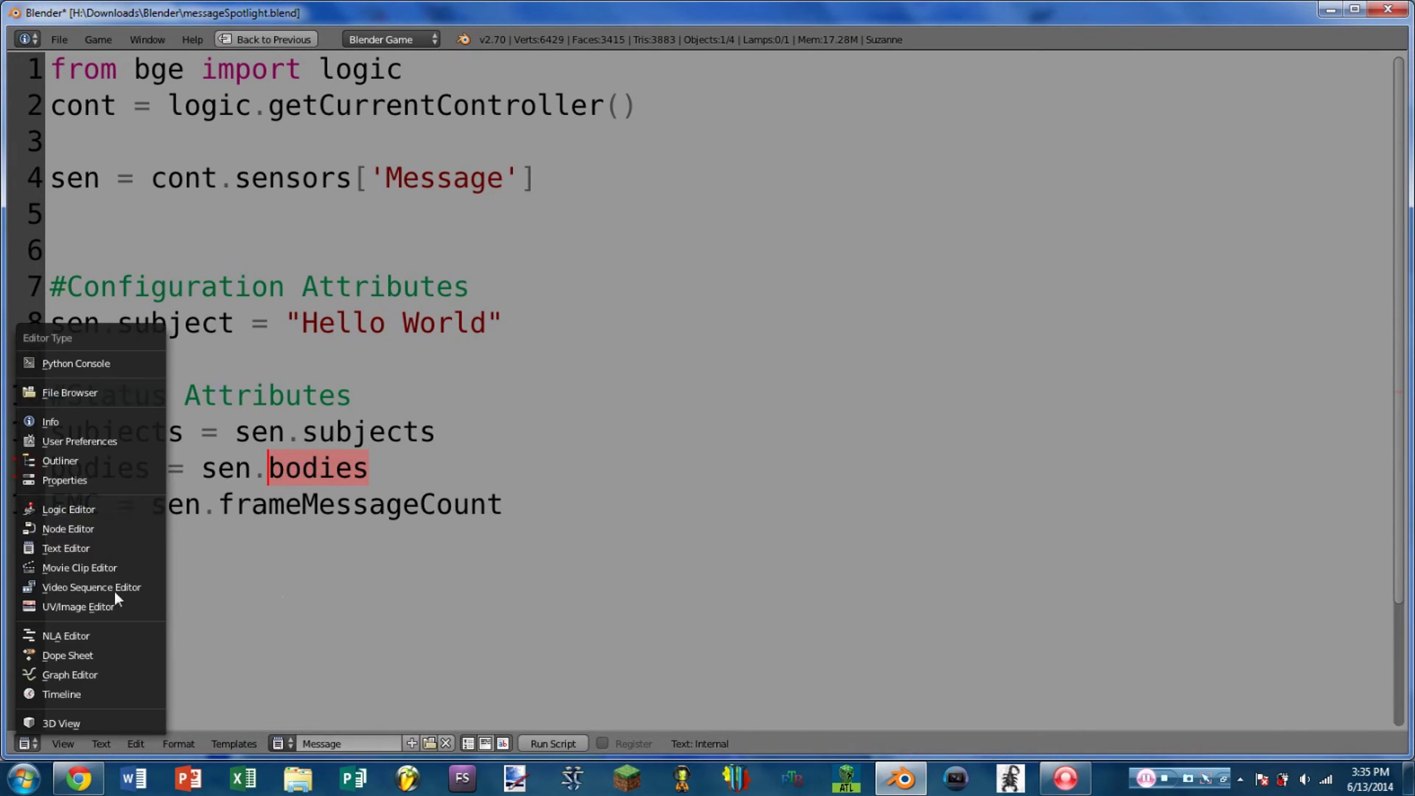
{"action": "left_click", "coordinate": [68, 509]}
{"action": "scroll", "coordinate": [467, 312], "scroll_direction": "right", "scroll_amount": 5, "text": "ctrl"}
{"action": "left_click", "coordinate": [925, 170]}
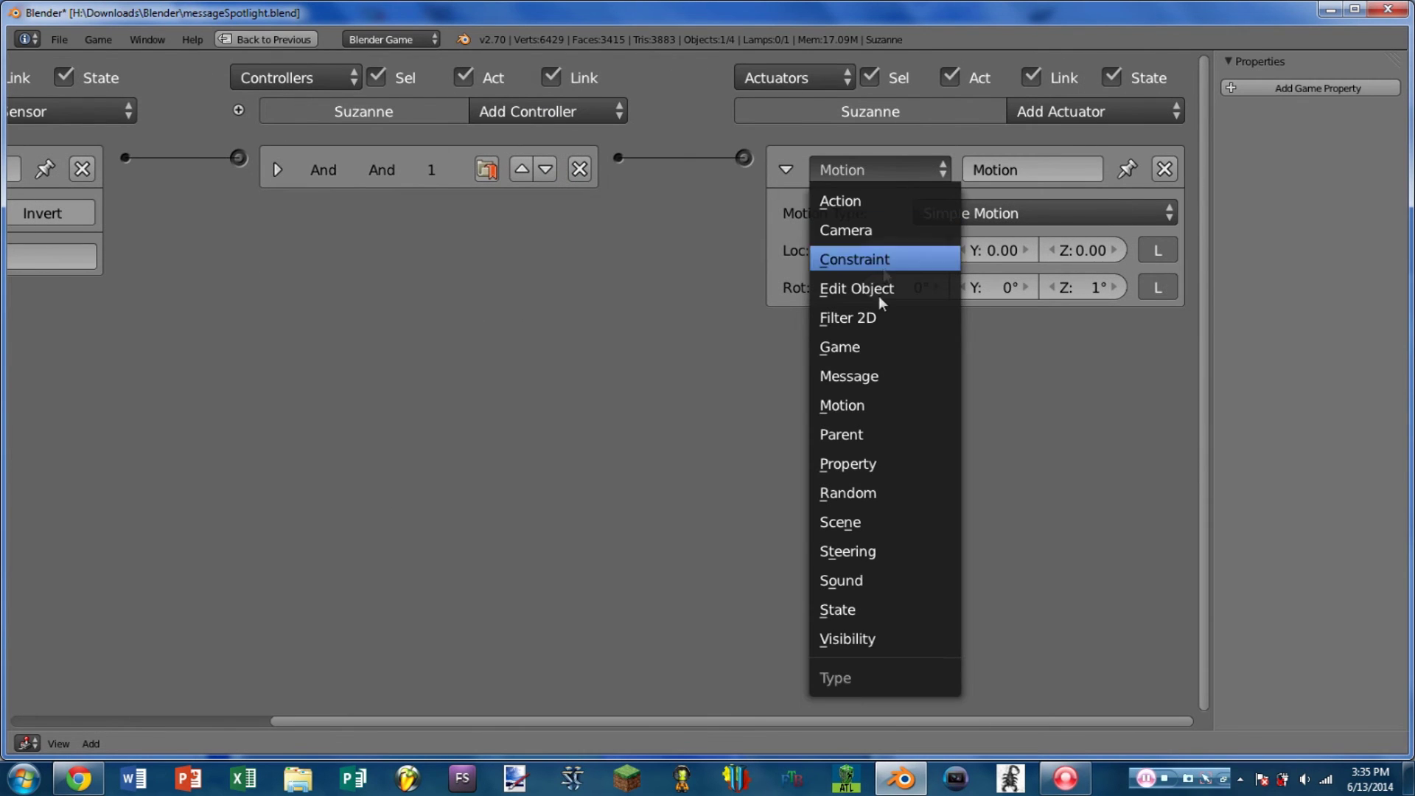
{"action": "left_click", "coordinate": [927, 376]}
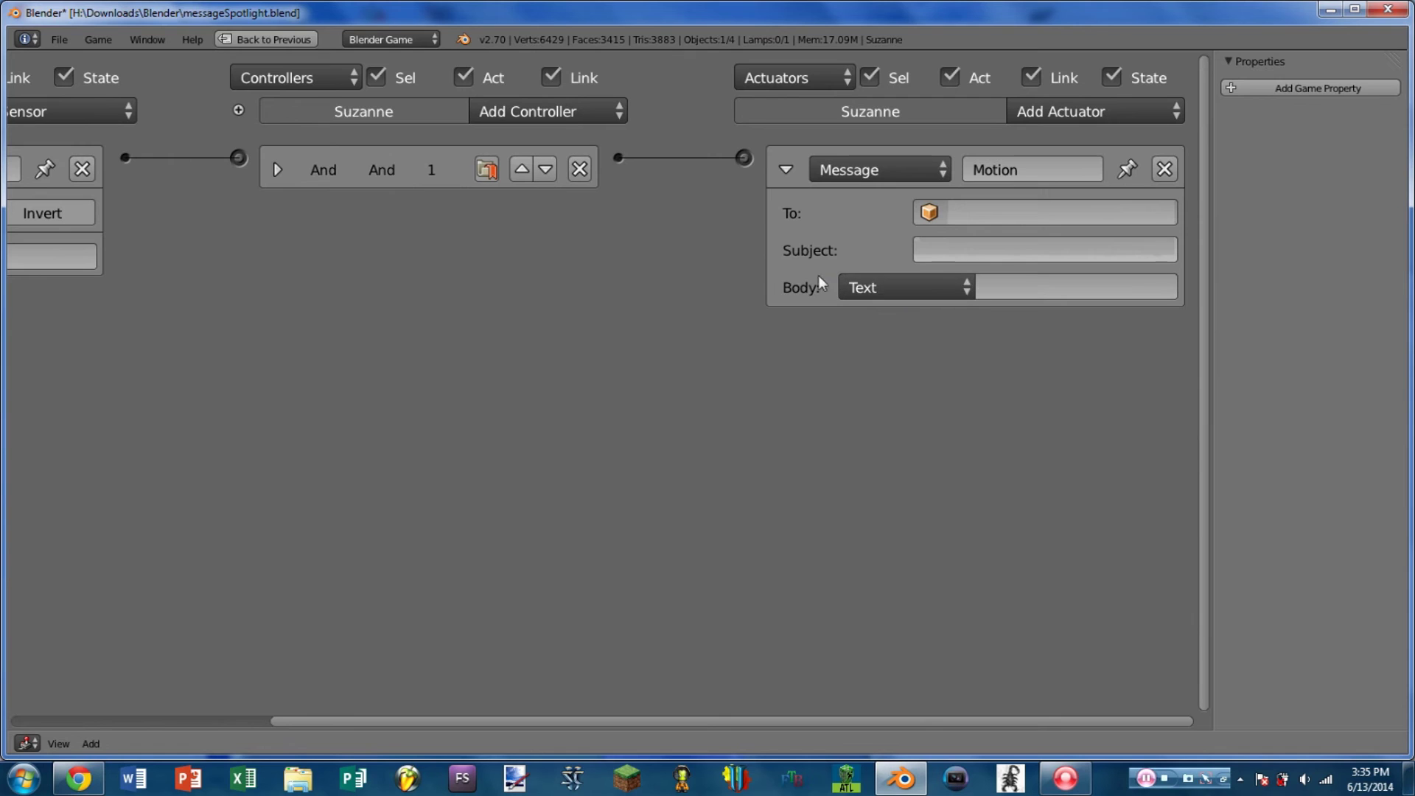
{"action": "left_click", "coordinate": [1051, 288]}
{"action": "type", "text": "hello tahoe"}
{"action": "key", "text": "Return"}
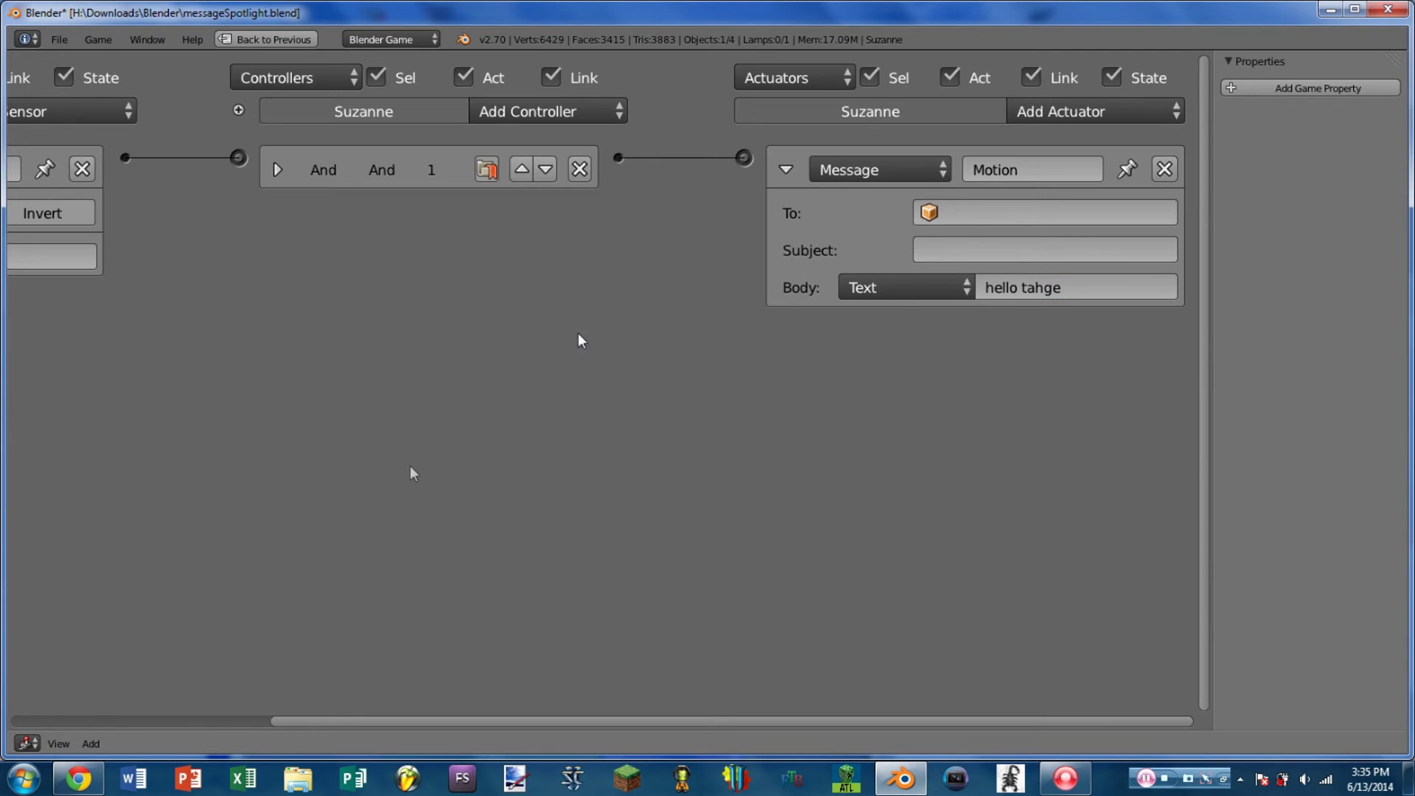
- Go back to the Message script and examine the bodies attribute of the sensor
{"action": "left_click", "coordinate": [27, 743]}
{"action": "left_click", "coordinate": [119, 508]}
{"action": "left_click_drag", "start_coordinate": [268, 467], "coordinate": [394, 456]}
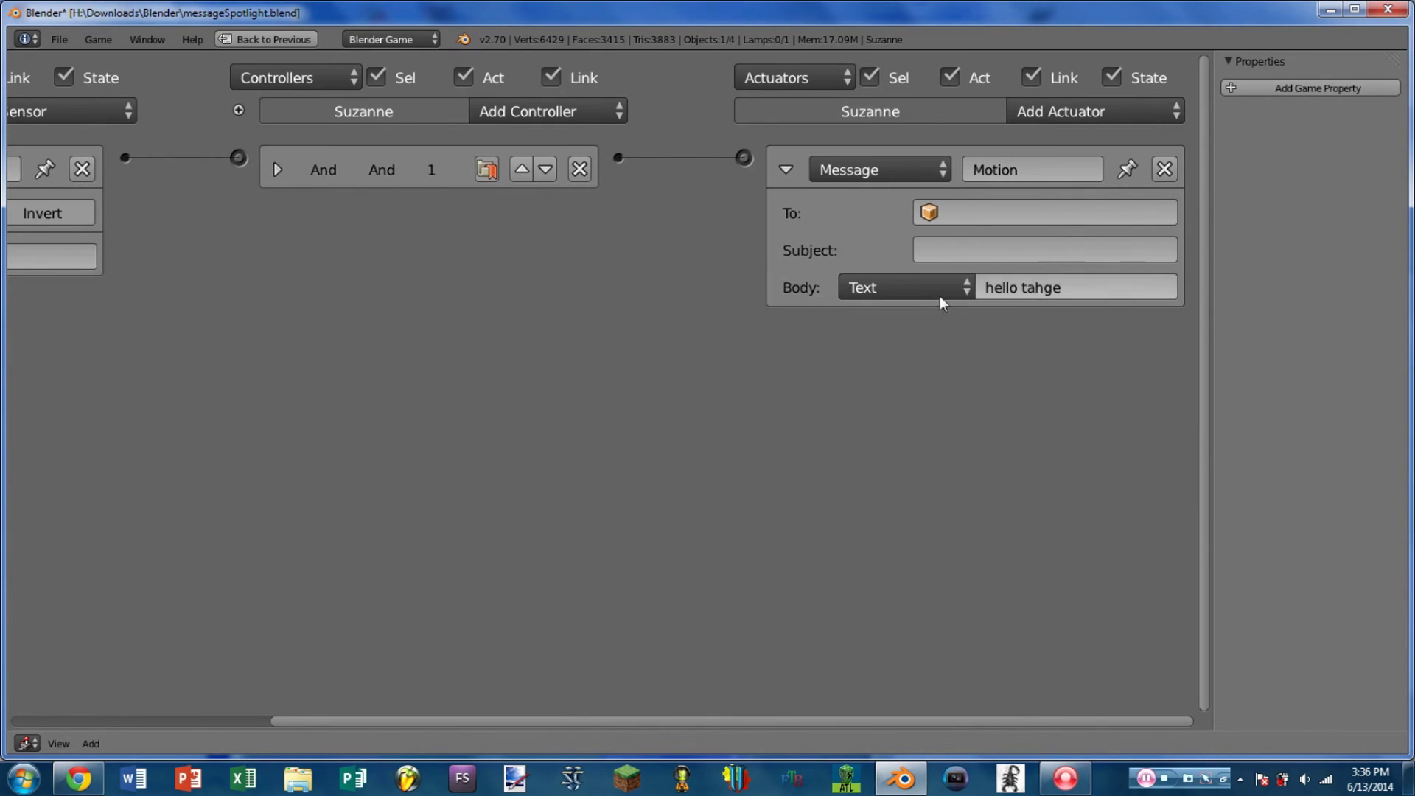
- Set the body type of Suzanne's Message actuator to Property
{"action": "left_click", "coordinate": [928, 289]}
{"action": "left_click", "coordinate": [875, 225]}
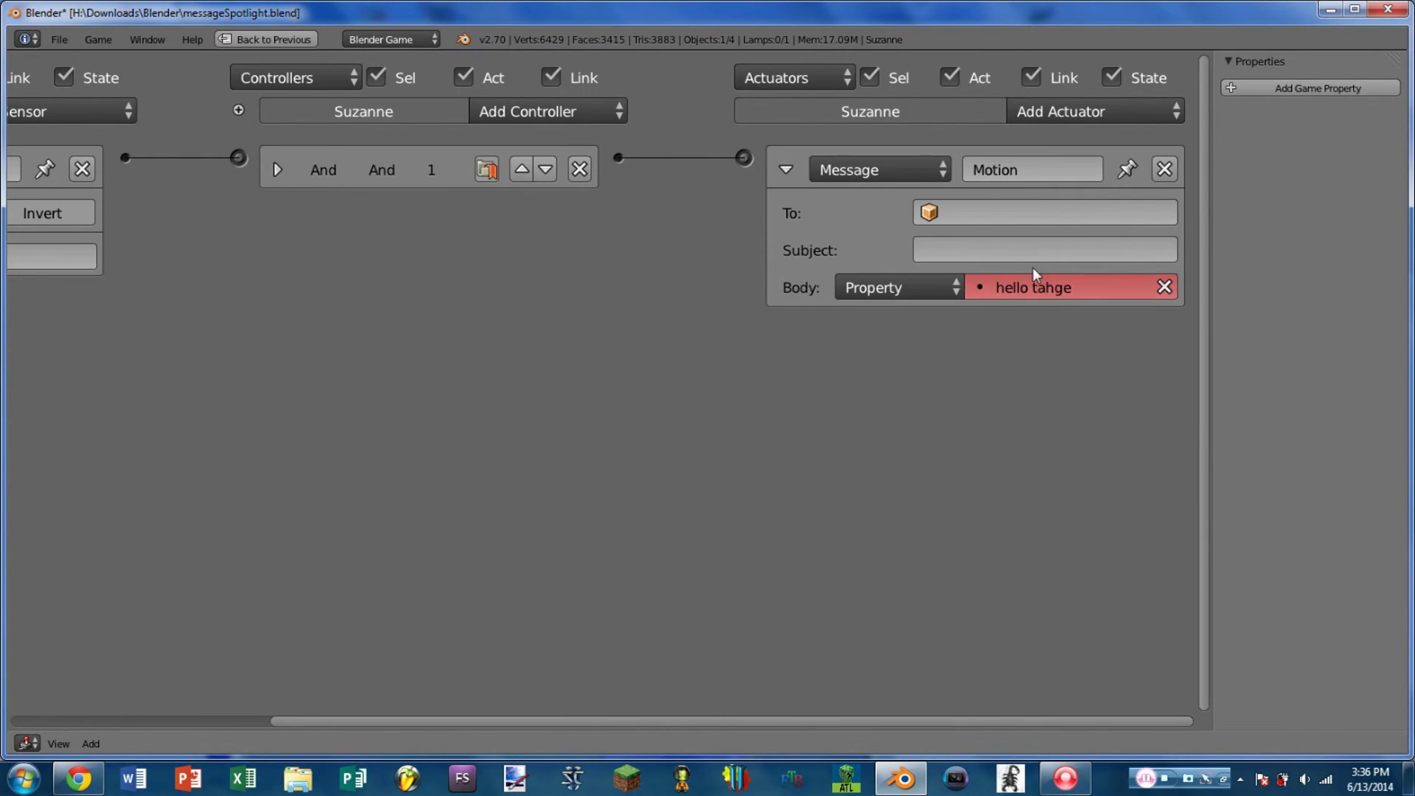
{"action": "left_click", "coordinate": [1033, 287]}
- Add a game property named "score" to Suzanne and choose it as the Message actuator's body
{"action": "left_click", "coordinate": [1319, 88]}
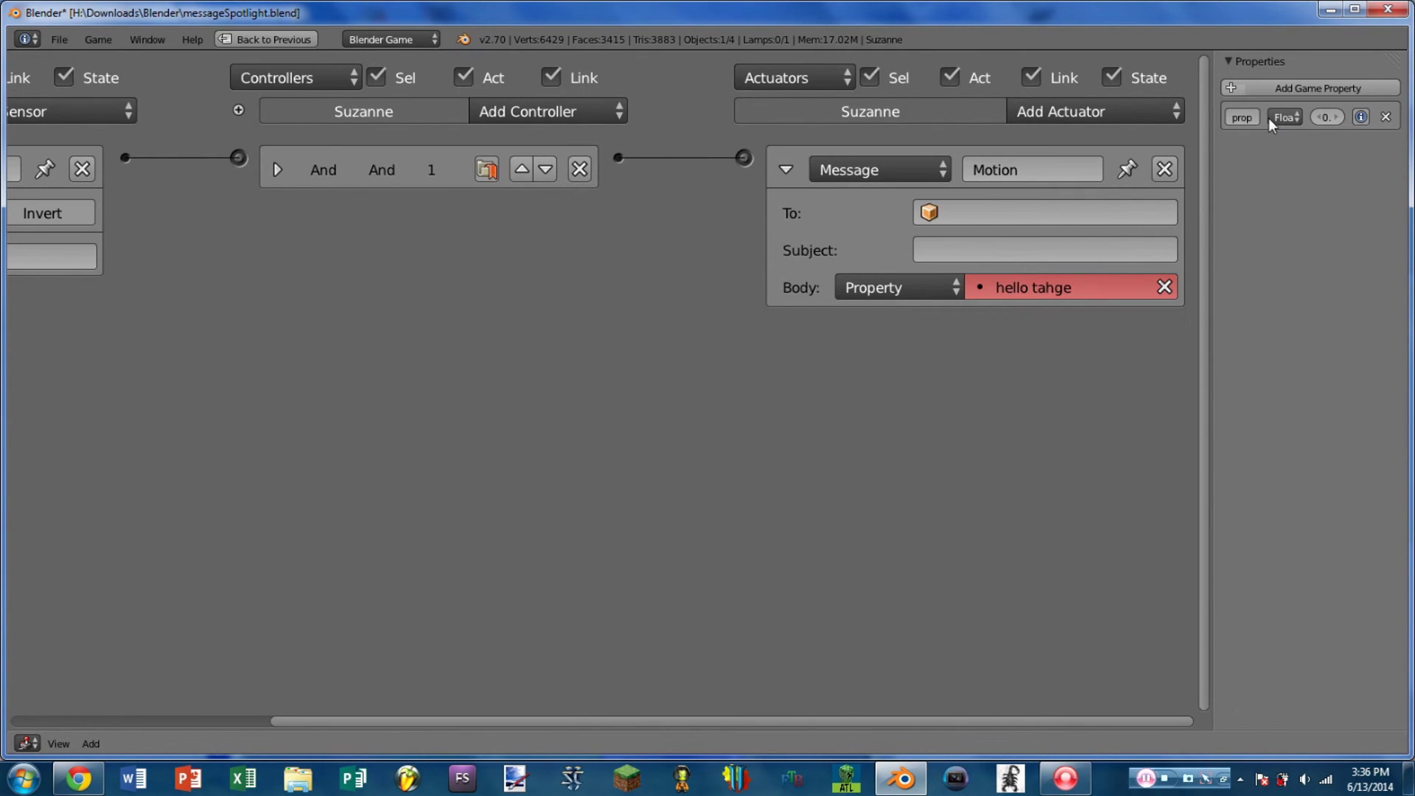
{"action": "left_click", "coordinate": [1245, 115]}
{"action": "type", "text": "score"}
{"action": "key", "text": "Return"}
{"action": "left_click", "coordinate": [988, 287]}
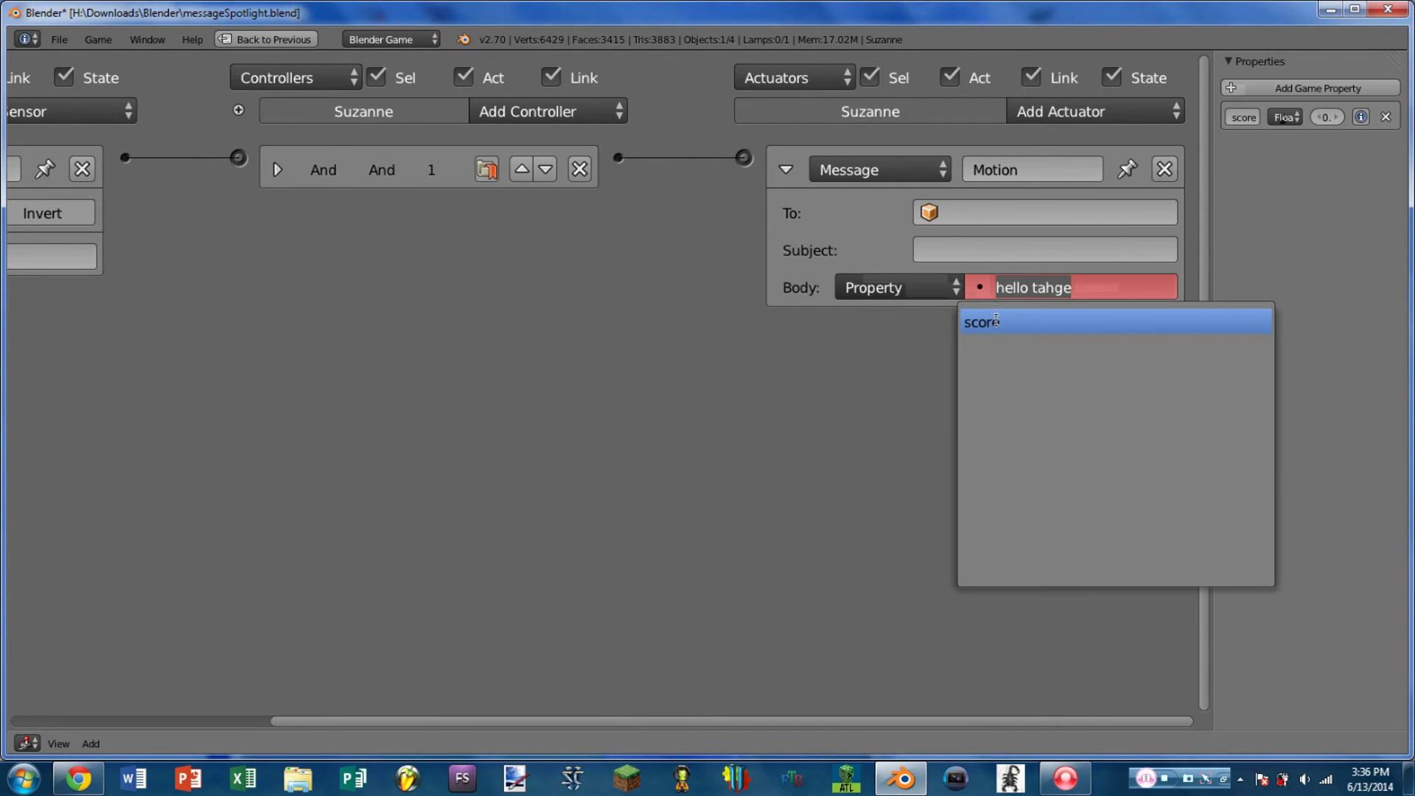
{"action": "left_click", "coordinate": [997, 320]}
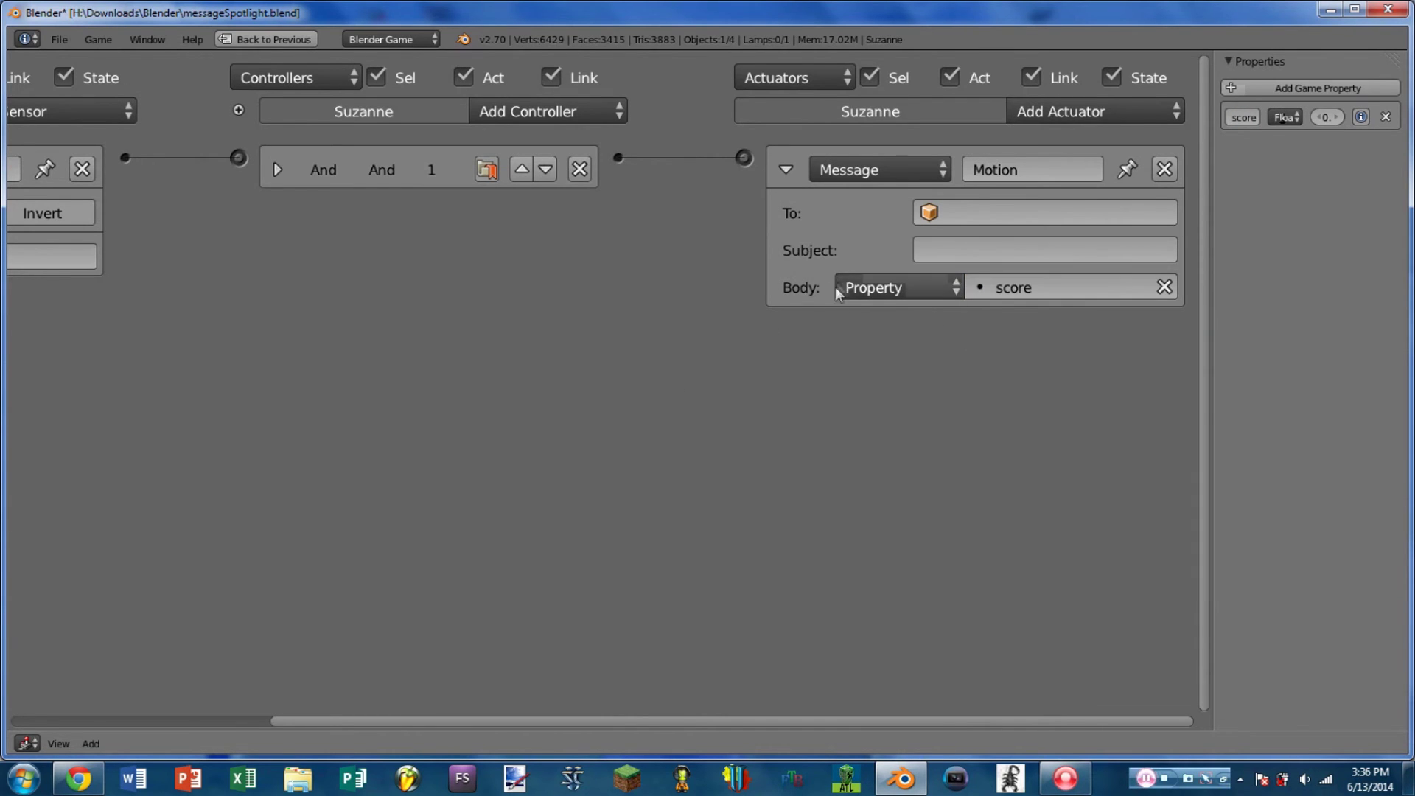
- Show the Message script in the Text Editor and examine its bodies line and the frameMessageCount attribute
{"action": "left_click", "coordinate": [27, 743]}
{"action": "left_click", "coordinate": [73, 547]}
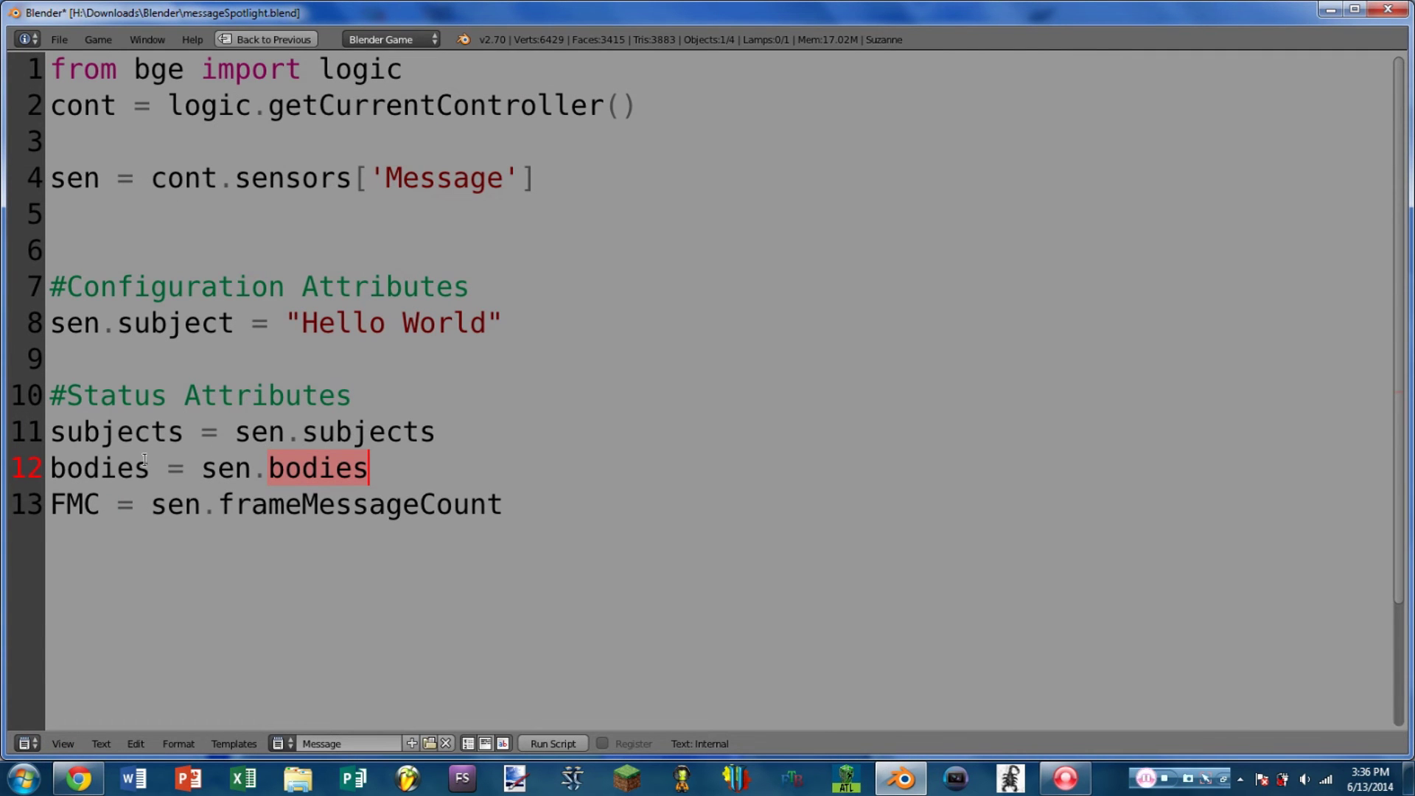
{"action": "left_click_drag", "start_coordinate": [50, 469], "coordinate": [380, 469]}
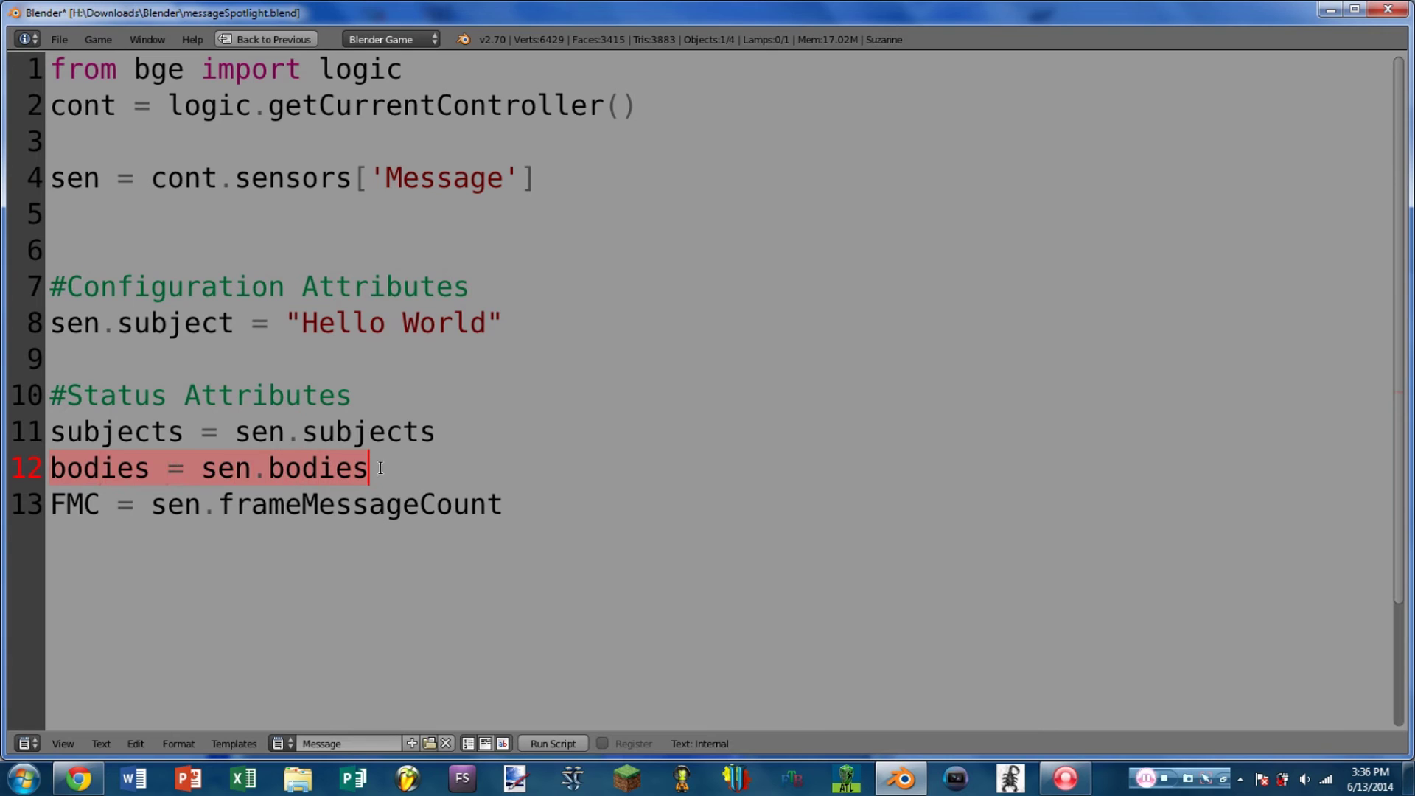
{"action": "left_click_drag", "start_coordinate": [200, 469], "coordinate": [390, 466]}
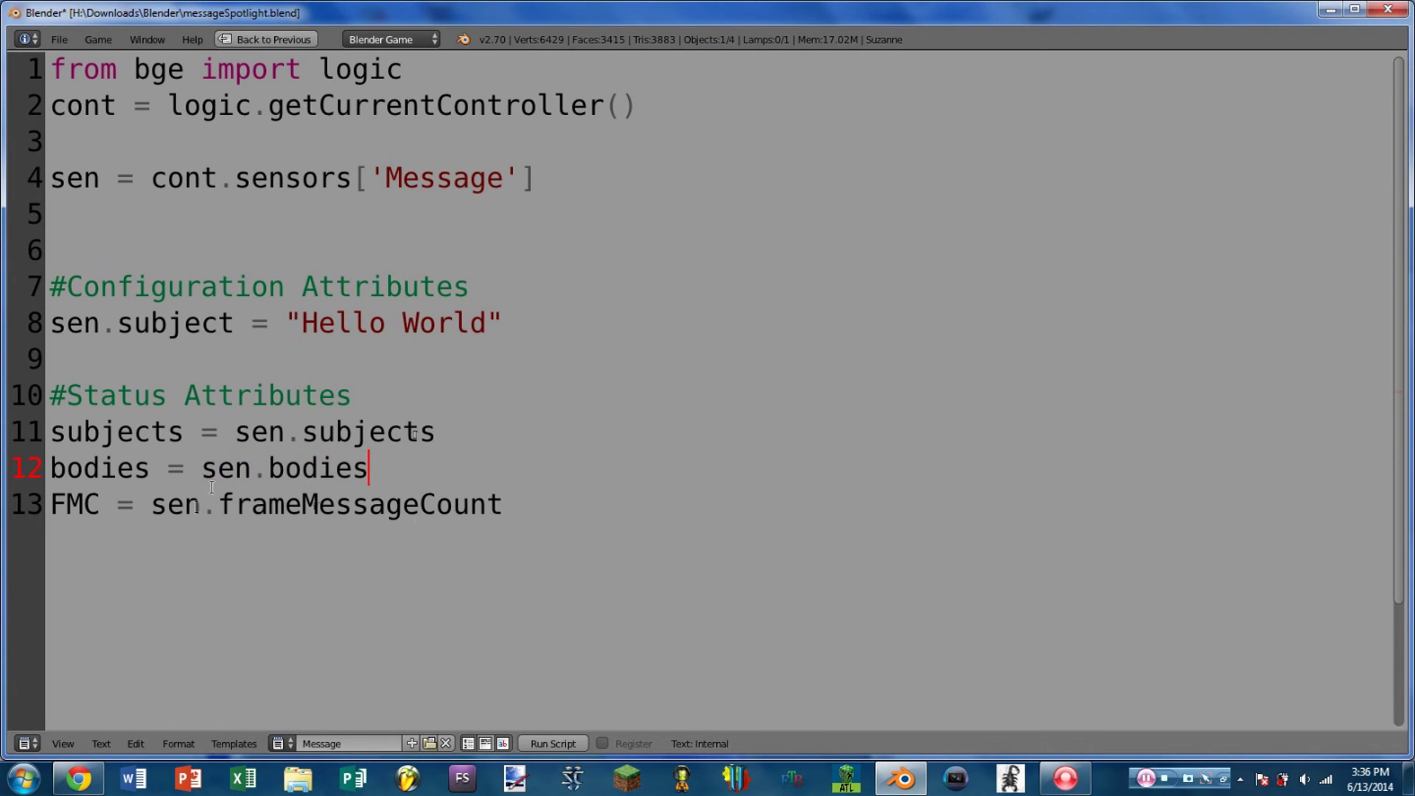
{"action": "left_click_drag", "start_coordinate": [224, 505], "coordinate": [504, 504]}
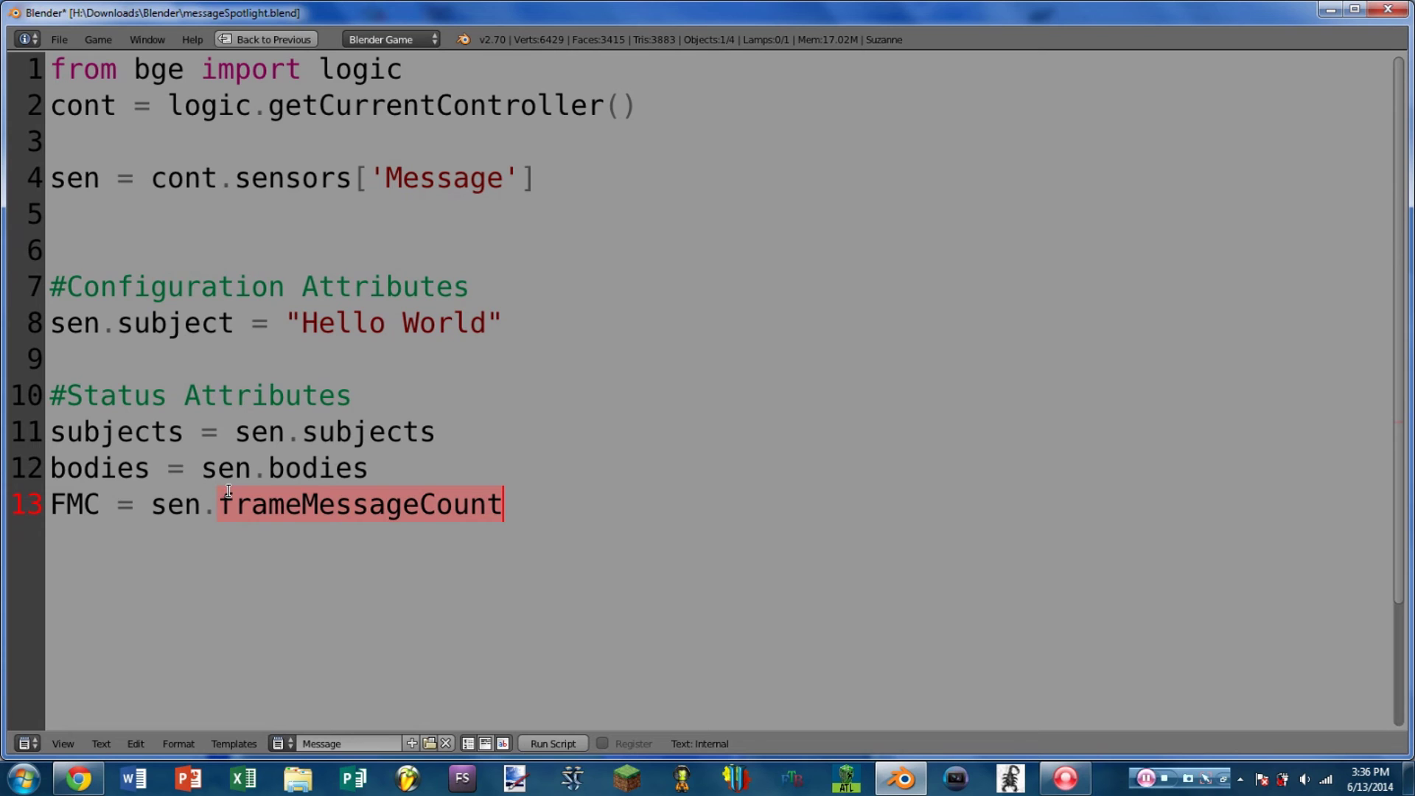
- Return to the Logic Editor and clear the subject of Suzanne's Message sensor
{"action": "left_click", "coordinate": [28, 743]}
{"action": "left_click", "coordinate": [79, 509]}
{"action": "scroll", "coordinate": [312, 458], "scroll_direction": "left", "scroll_amount": 3, "text": "ctrl"}
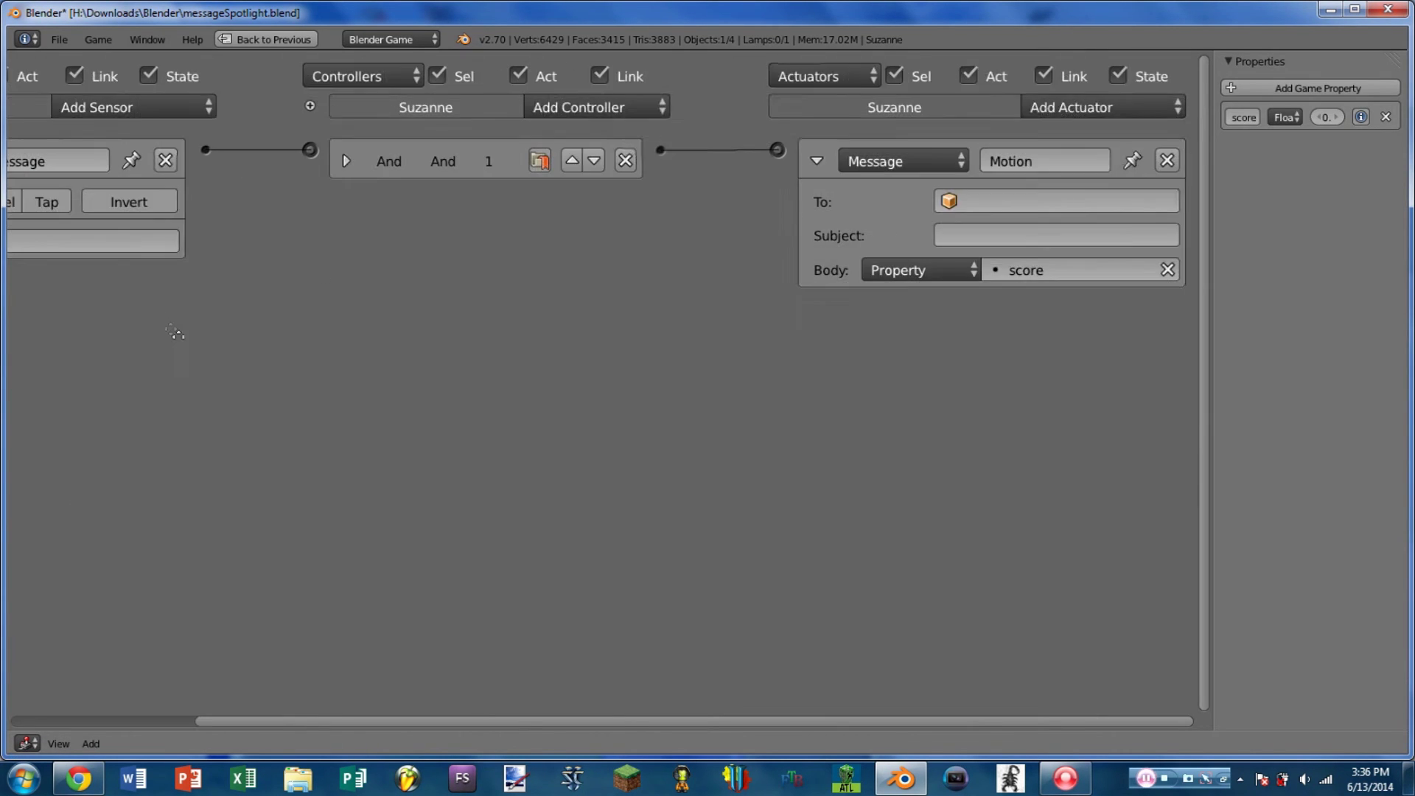
{"action": "left_click", "coordinate": [235, 241]}
{"action": "key", "text": "BackSpace"}
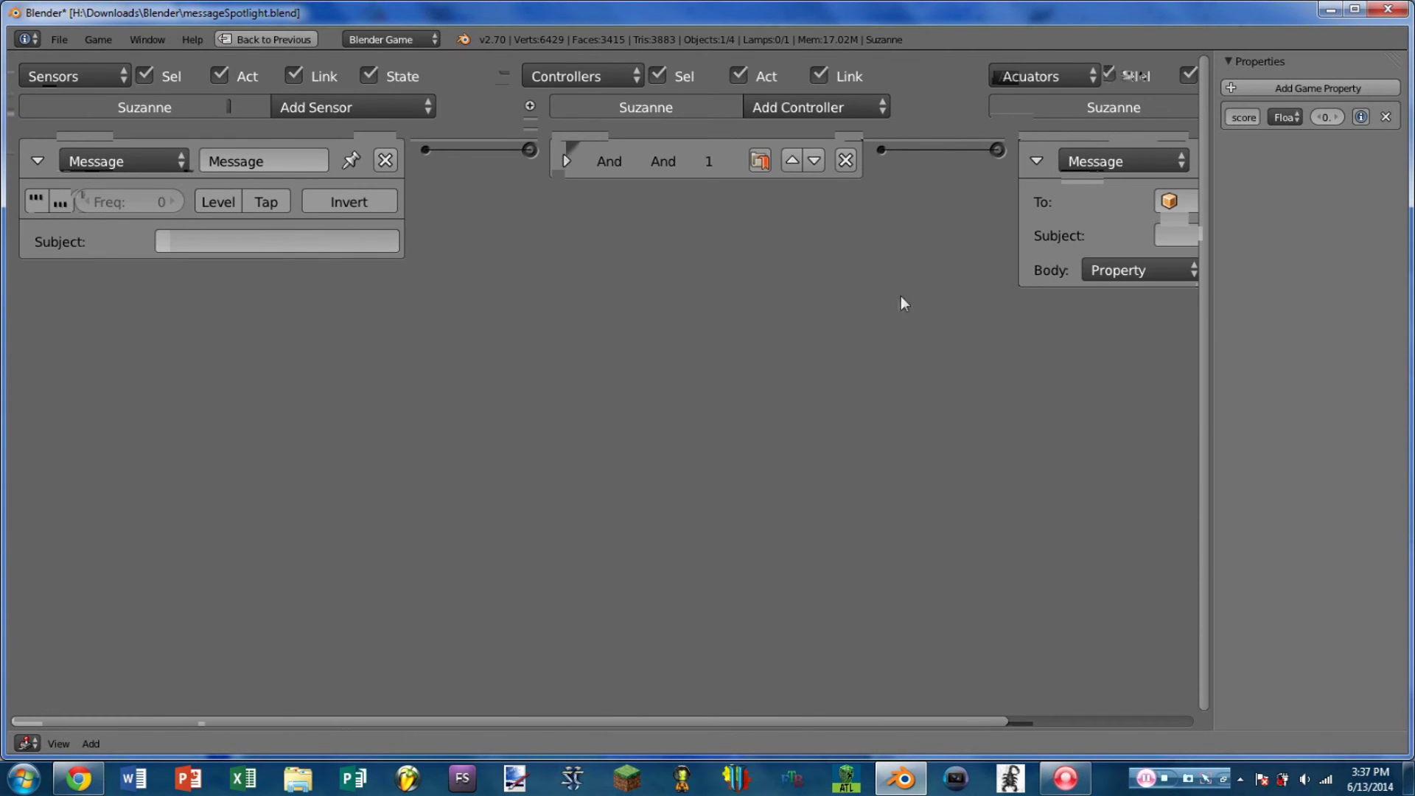
- Add a second Message actuator to Suzanne and connect the And controller to it
{"action": "scroll", "coordinate": [901, 295], "scroll_direction": "right", "scroll_amount": 3, "text": "ctrl"}
{"action": "left_click", "coordinate": [1061, 113]}
{"action": "left_click", "coordinate": [1052, 118]}
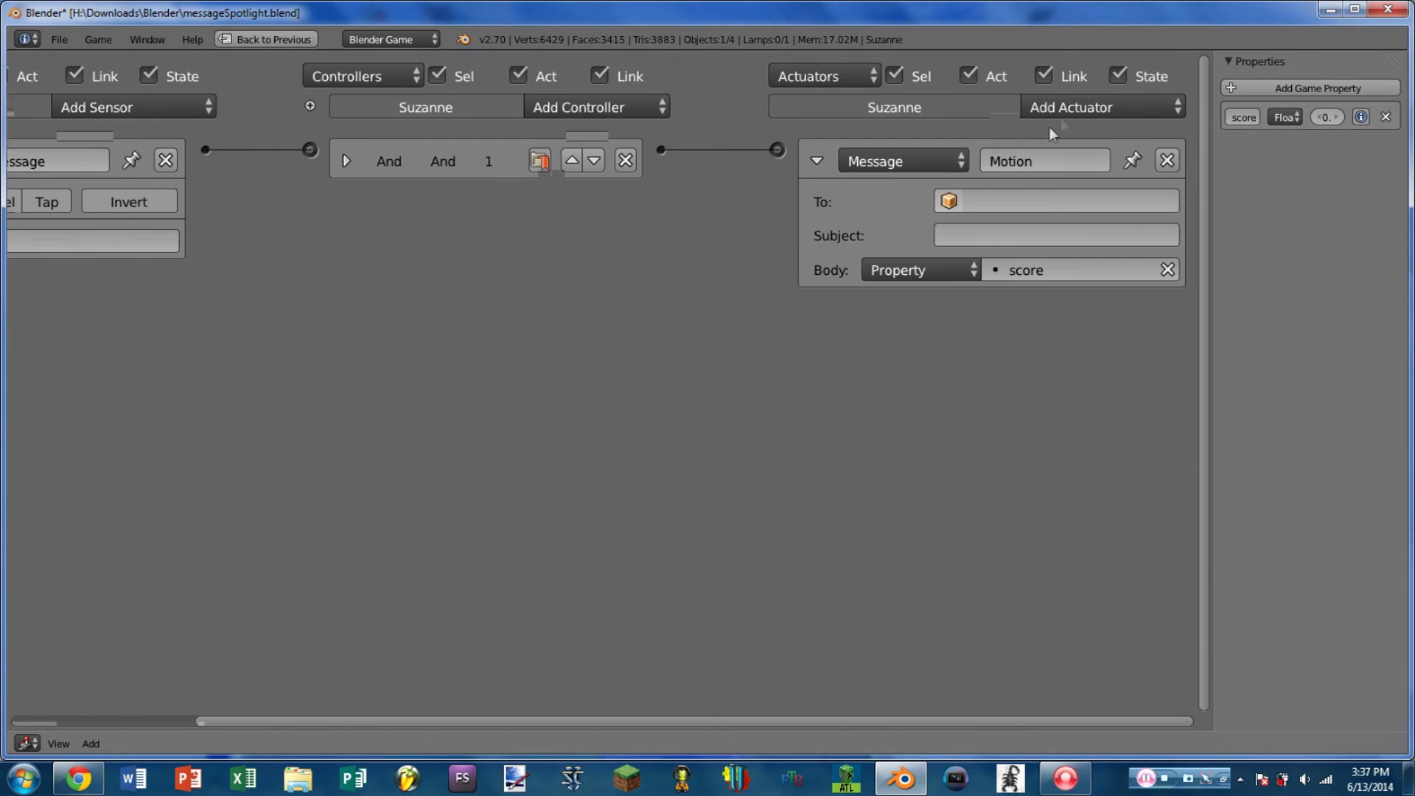
{"action": "left_click", "coordinate": [1054, 112]}
{"action": "left_click", "coordinate": [1081, 300]}
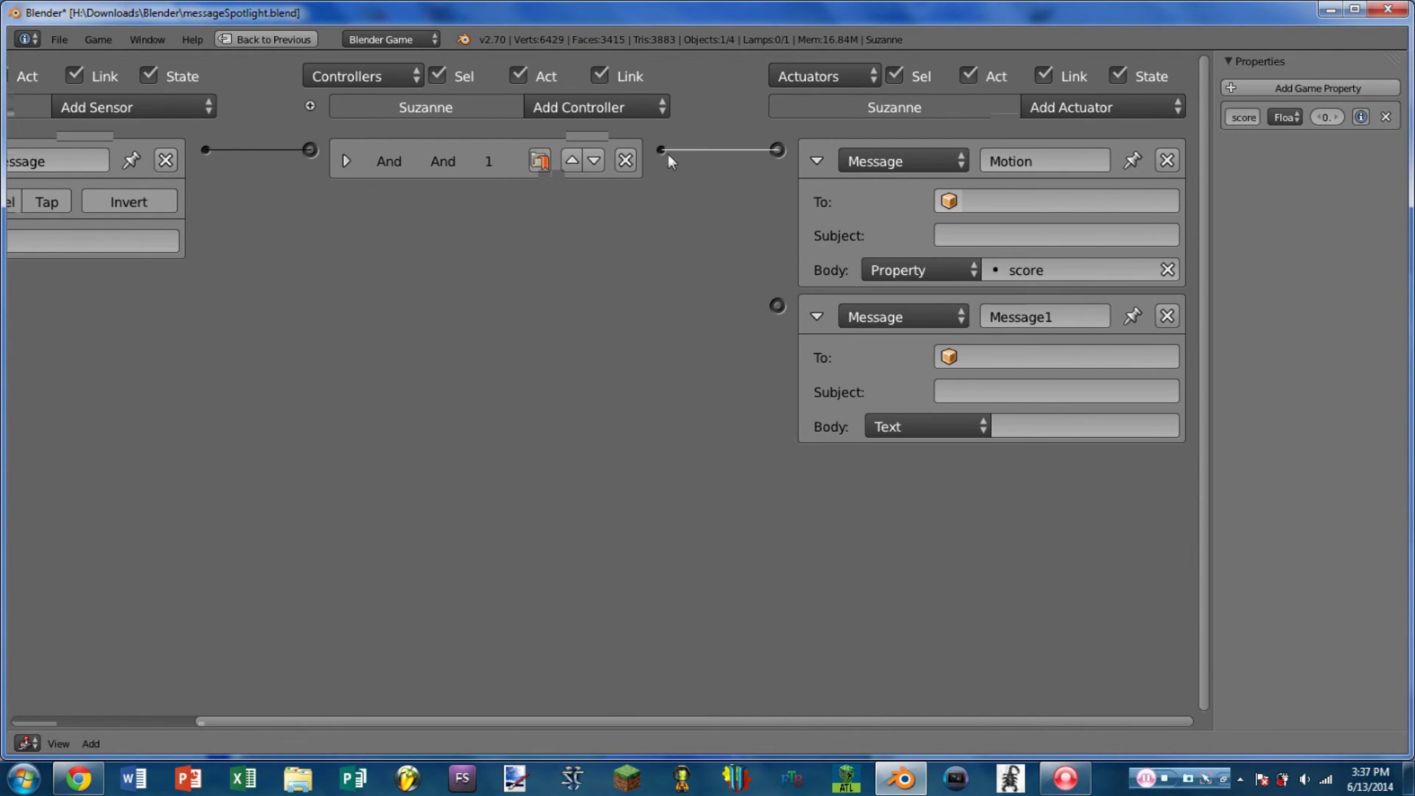
{"action": "left_click_drag", "start_coordinate": [661, 151], "coordinate": [777, 305]}
- Reopen the Message script in the Text Editor and examine the frameMessageCount attribute in its last line
{"action": "left_click", "coordinate": [27, 743]}
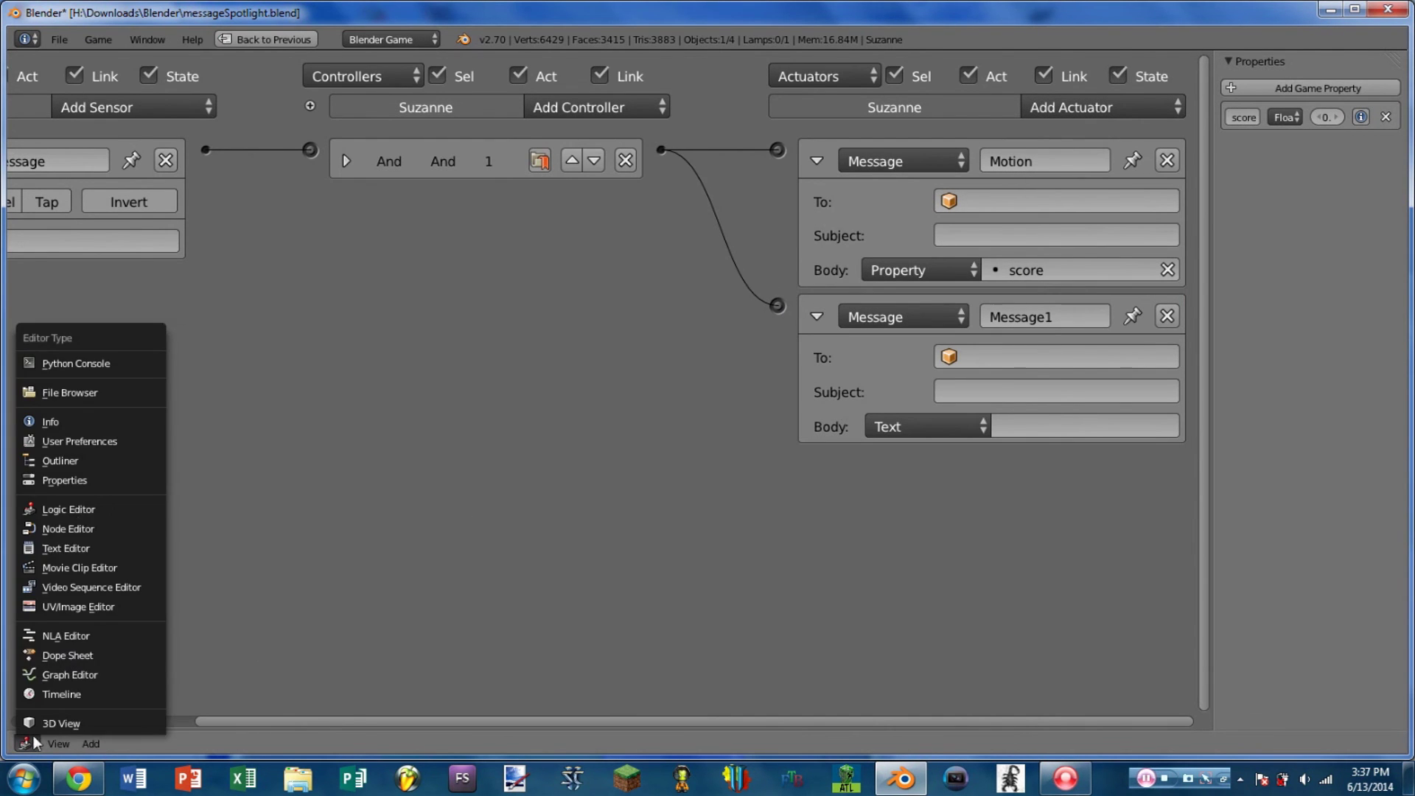
{"action": "left_click", "coordinate": [70, 549]}
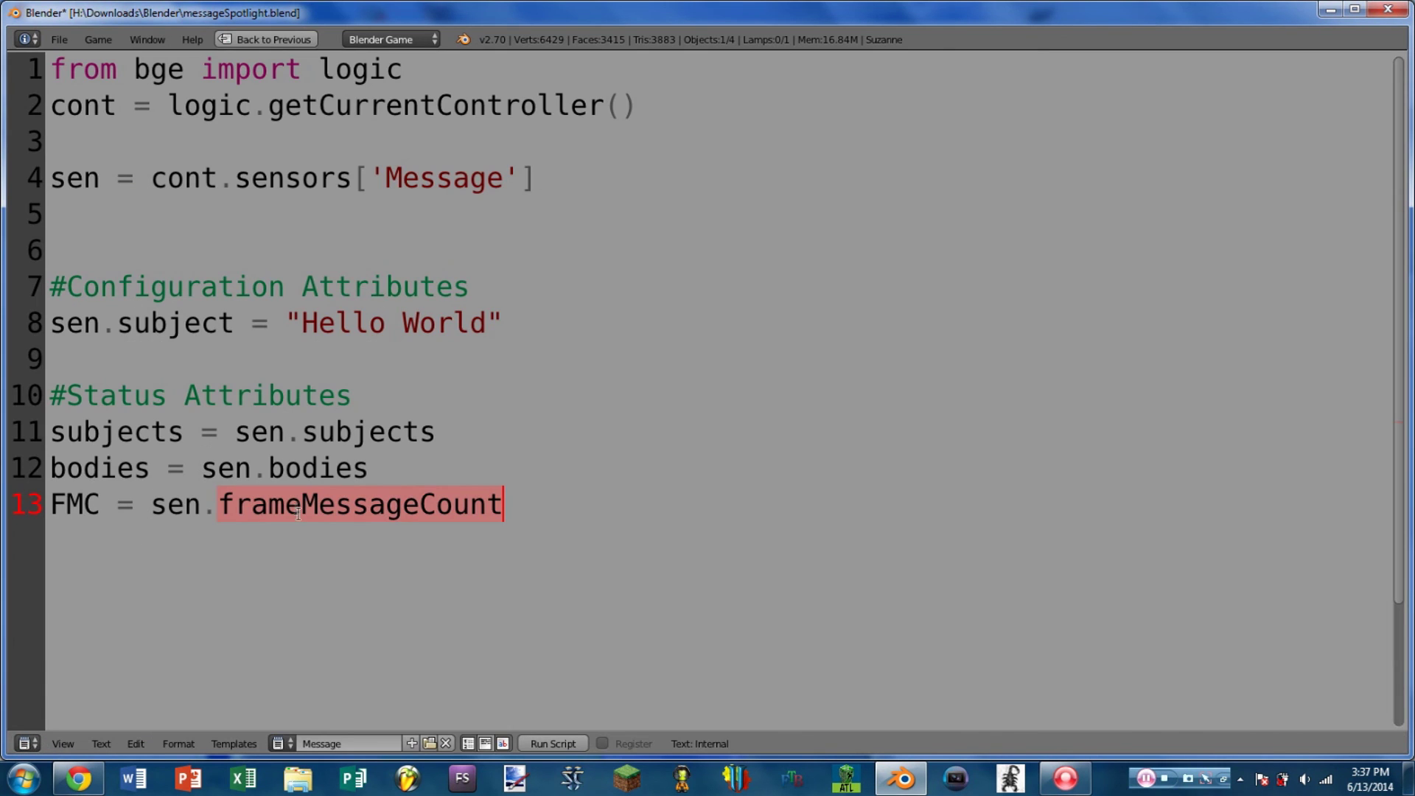
{"action": "left_click_drag", "start_coordinate": [220, 507], "coordinate": [504, 507]}
{"action": "left_click", "coordinate": [567, 505]}
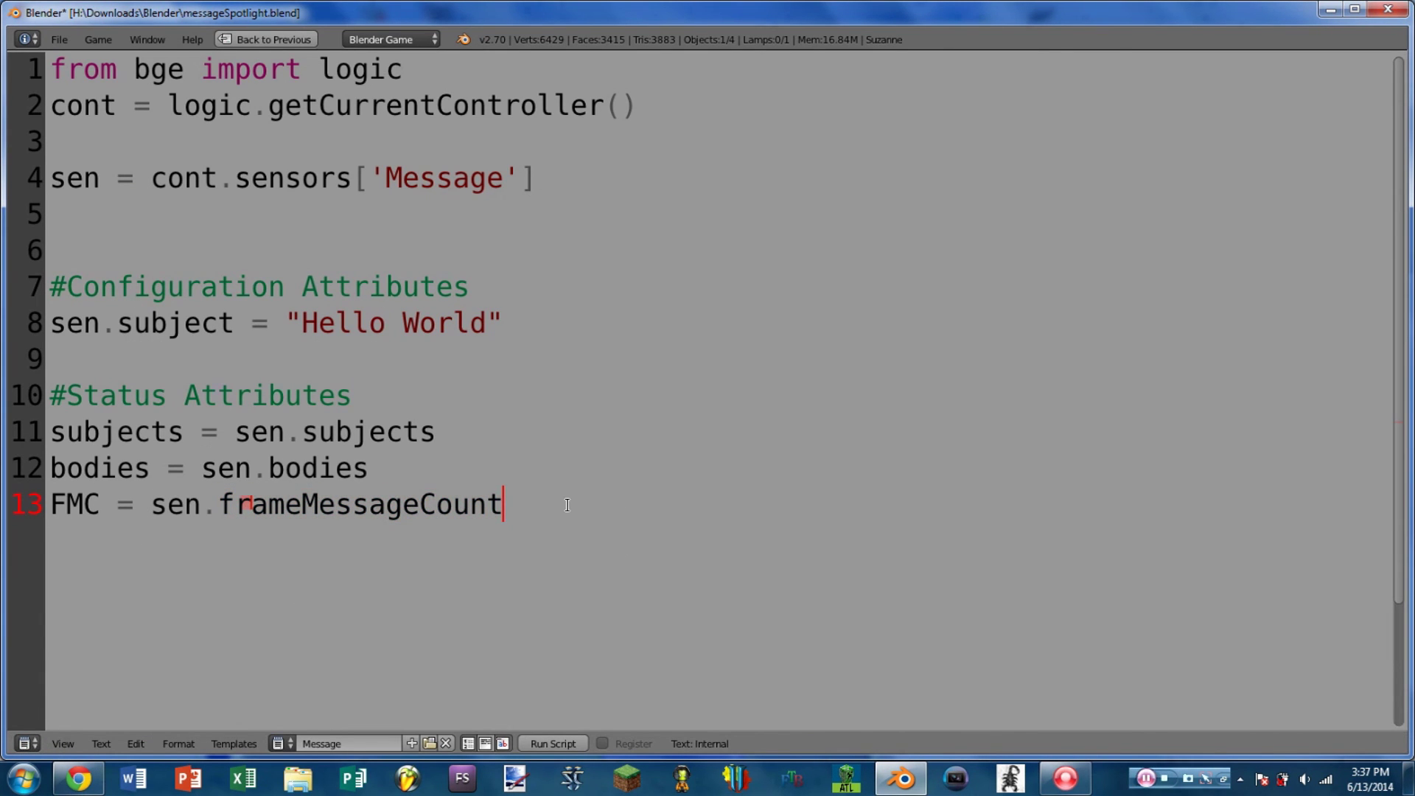